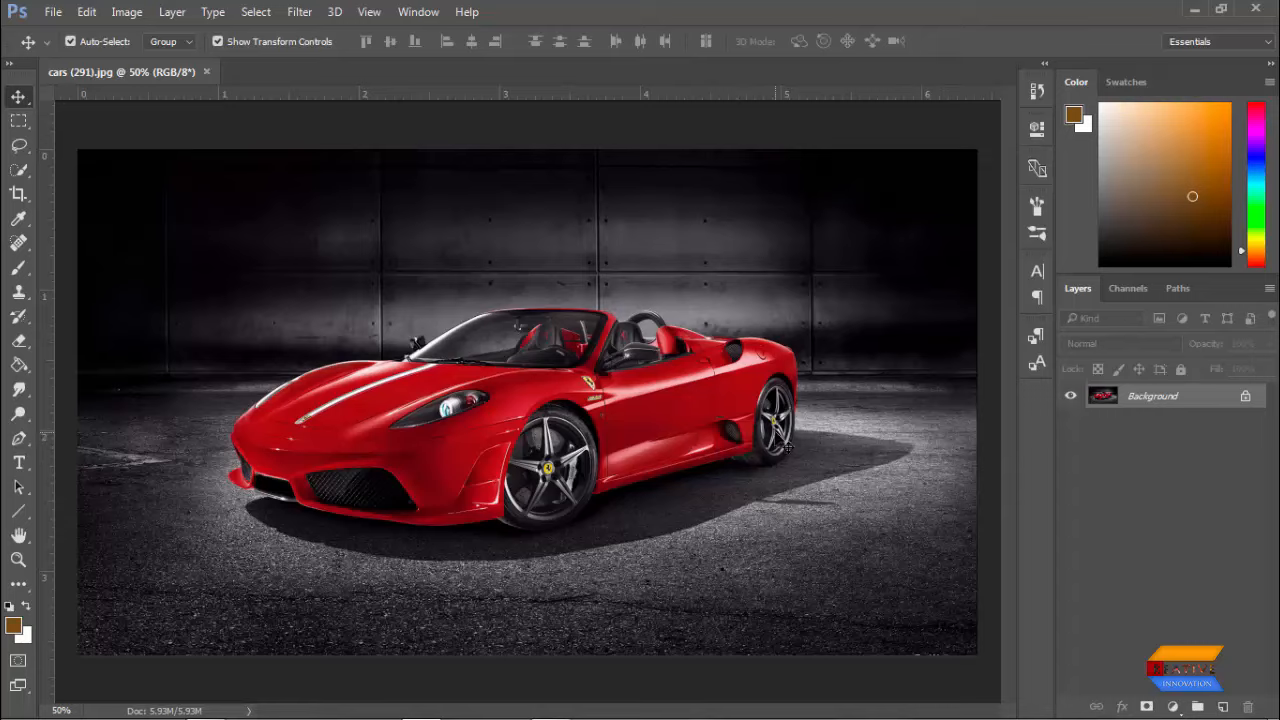
Convert the locked background of the car photo into an editable layer.
{"action": "double_click", "coordinate": [1190, 399]}
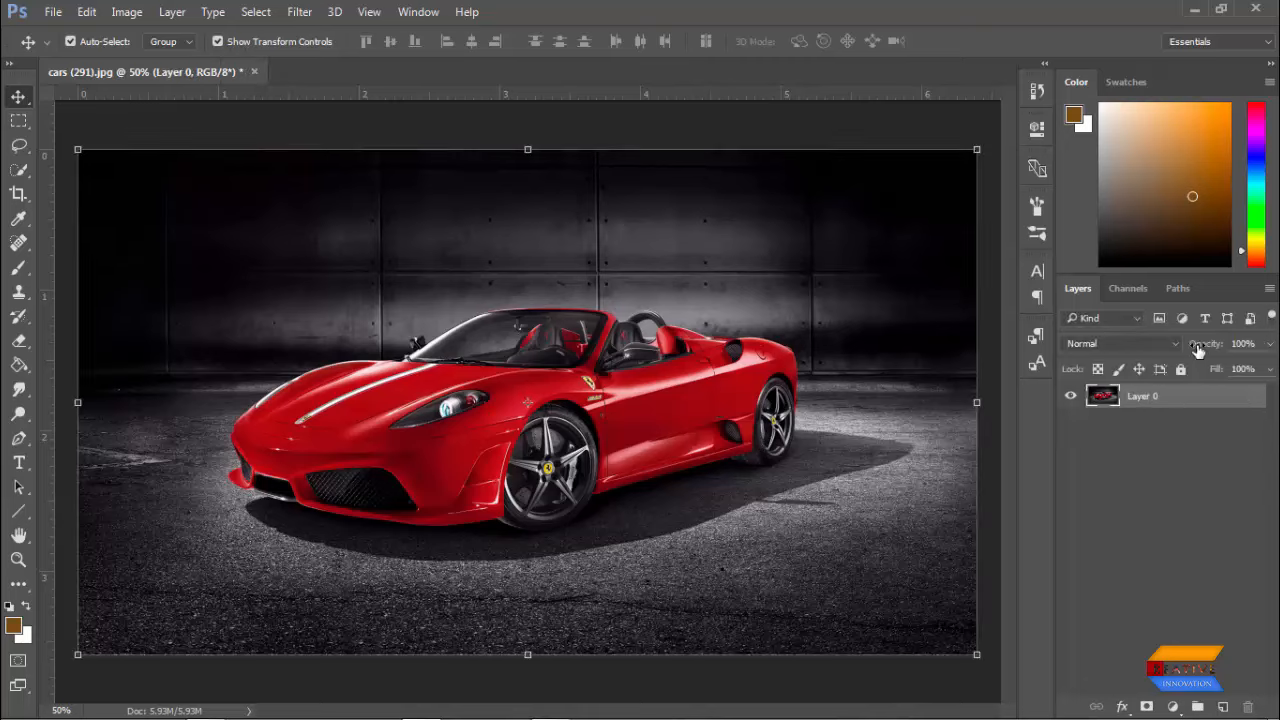
{"action": "left_click", "coordinate": [1270, 343]}
{"action": "mouse_move", "coordinate": [1267, 368]}
{"action": "left_mouse_down"}
{"action": "mouse_move", "coordinate": [1203, 370]}
{"action": "mouse_move", "coordinate": [1272, 371]}
{"action": "left_mouse_up"}
{"action": "left_click", "coordinate": [1270, 343]}
{"action": "mouse_move", "coordinate": [1266, 366]}
{"action": "left_mouse_down"}
{"action": "mouse_move", "coordinate": [1218, 370]}
{"action": "mouse_move", "coordinate": [1268, 367]}
{"action": "left_mouse_up"}
{"action": "left_click", "coordinate": [1232, 398]}
Add the text "CARS" over the front of the car in black 40.64 pt Agency FB Regular.
{"action": "left_click", "coordinate": [18, 462]}
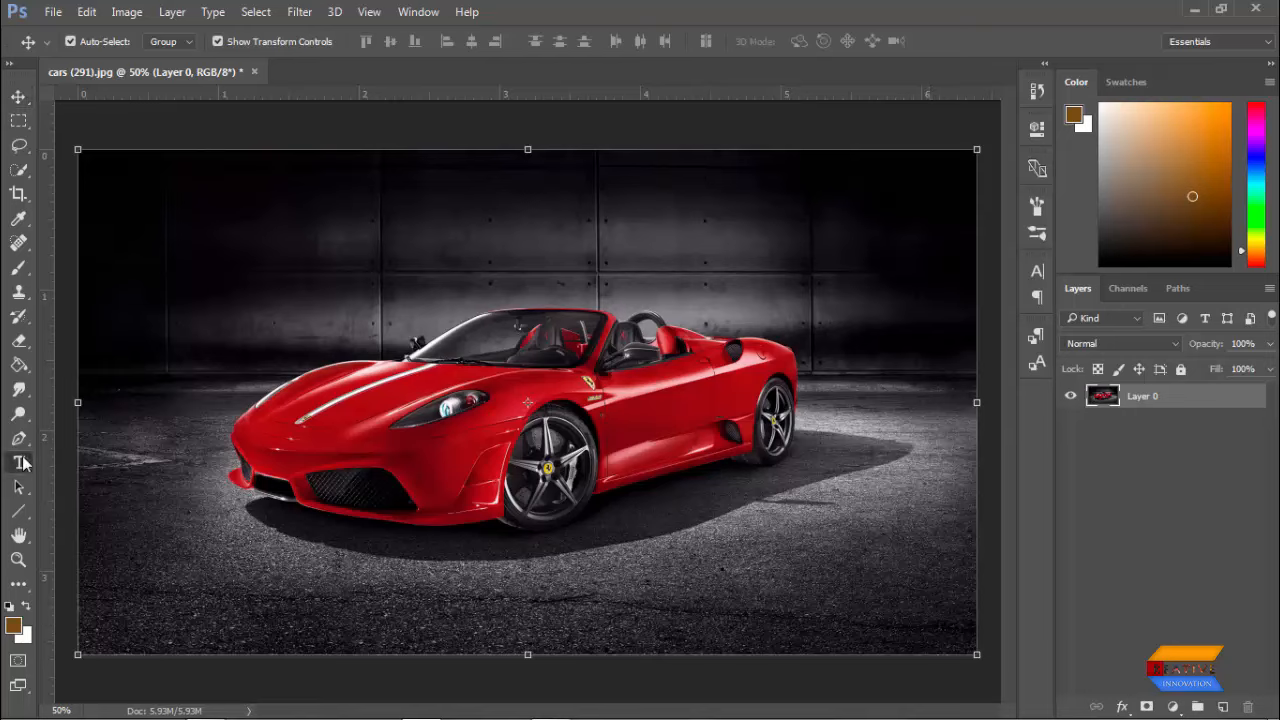
{"action": "left_click", "coordinate": [386, 408]}
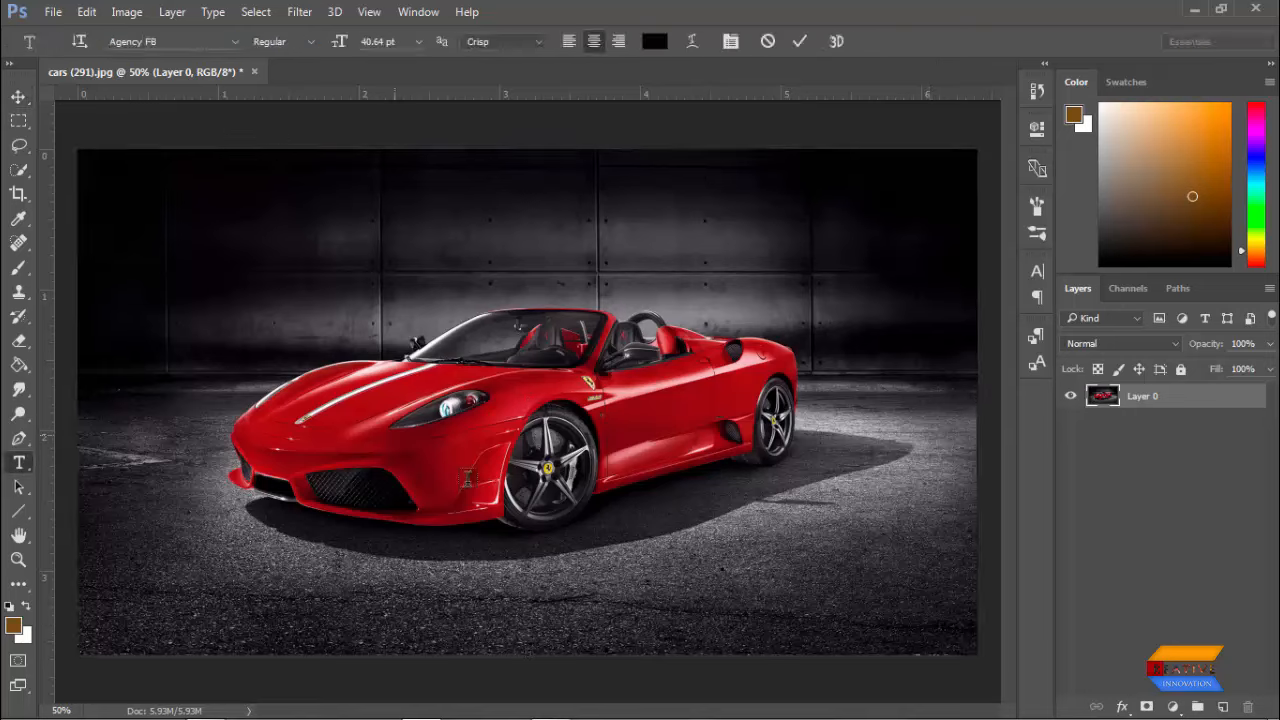
{"action": "type", "text": "CARS"}
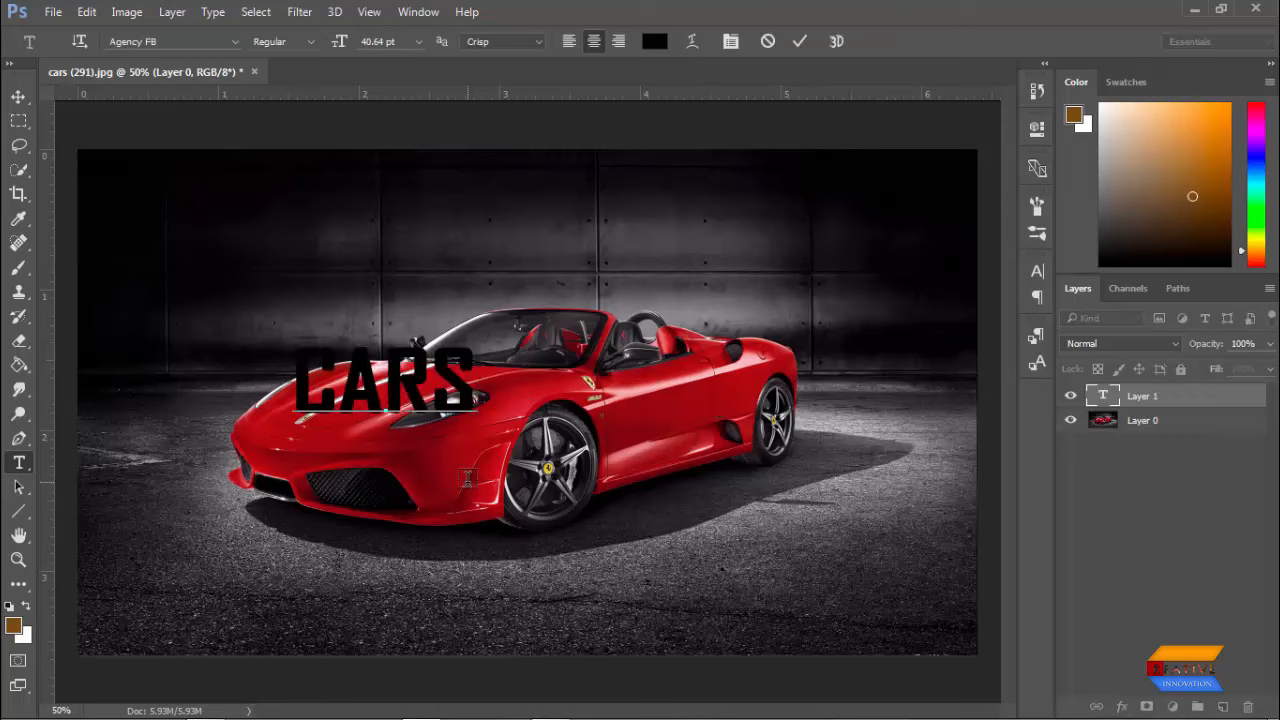
{"action": "key", "text": "ctrl+a"}
{"action": "left_click", "coordinate": [18, 96]}
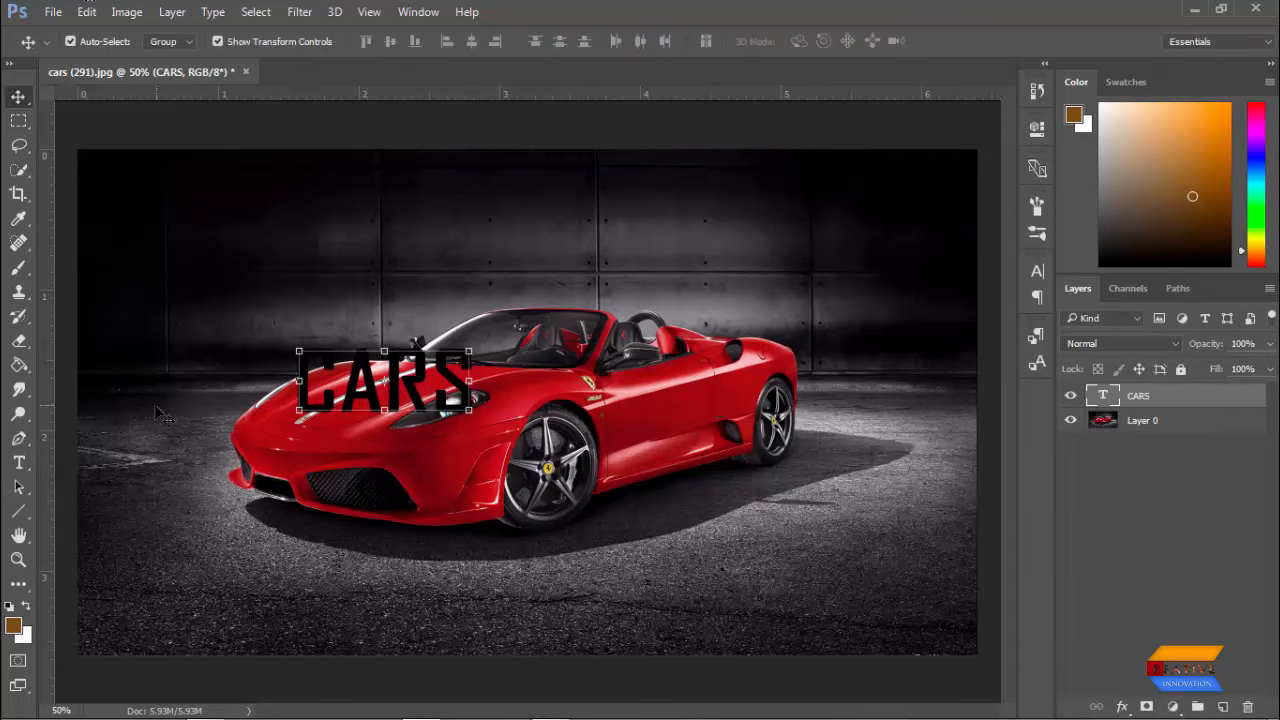
Recolor the whole word "CARS" to white.
{"action": "left_click", "coordinate": [19, 463]}
{"action": "left_click", "coordinate": [403, 388]}
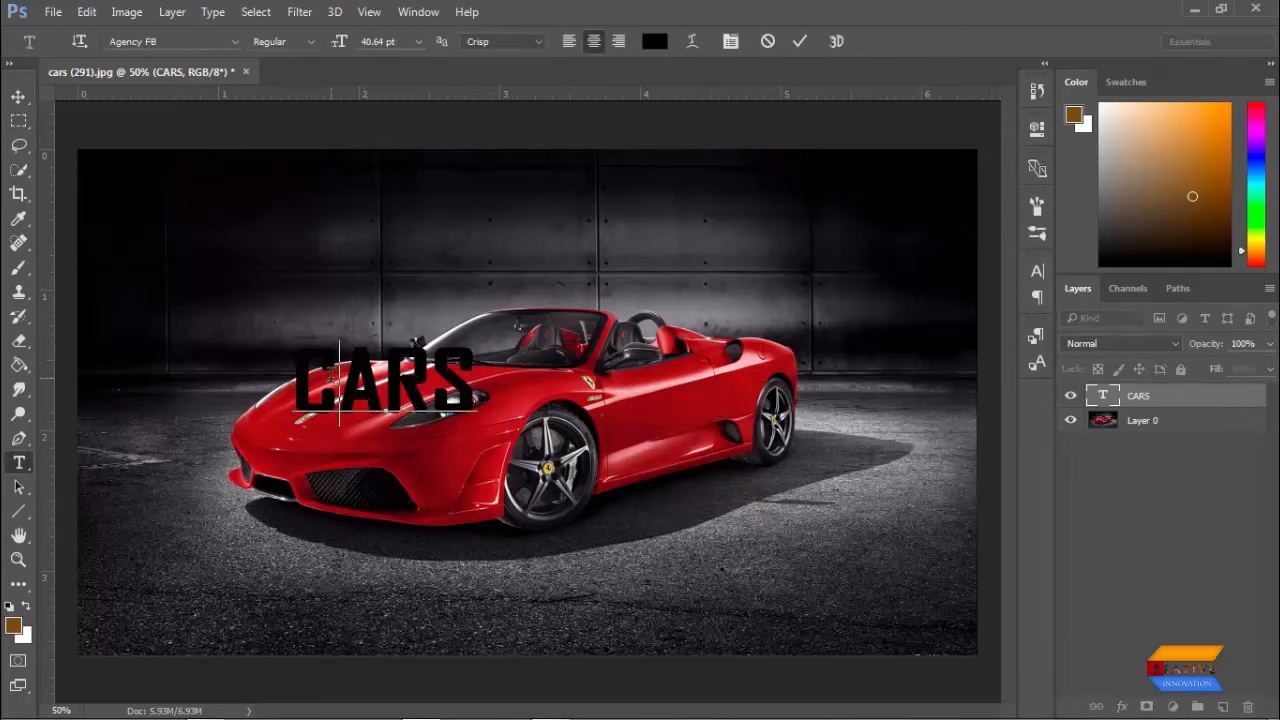
{"action": "key", "text": "ctrl+a"}
{"action": "left_click", "coordinate": [657, 43]}
{"action": "left_click_drag", "start_coordinate": [779, 352], "coordinate": [700, 314]}
{"action": "left_click", "coordinate": [1127, 306]}
{"action": "left_click", "coordinate": [18, 96]}
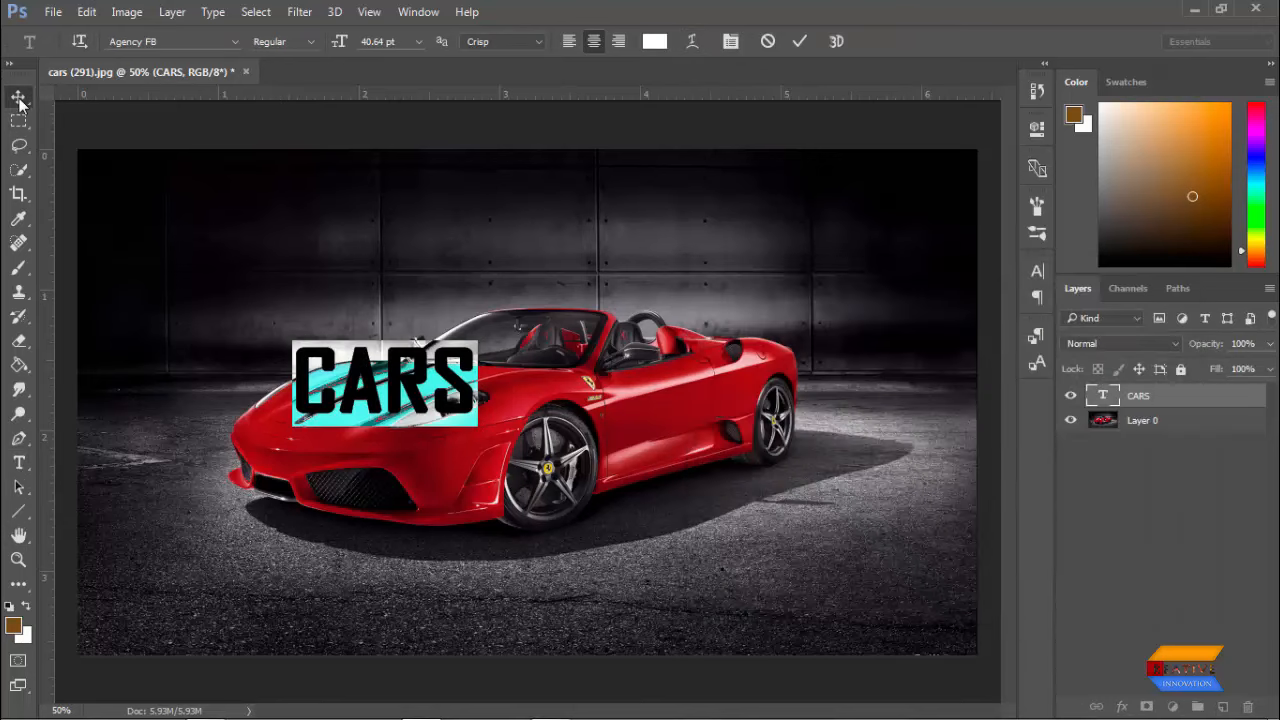
Enlarge the CARS text proportionally to about 207% and place it across the middle of the car.
{"action": "key", "text": "ctrl+t"}
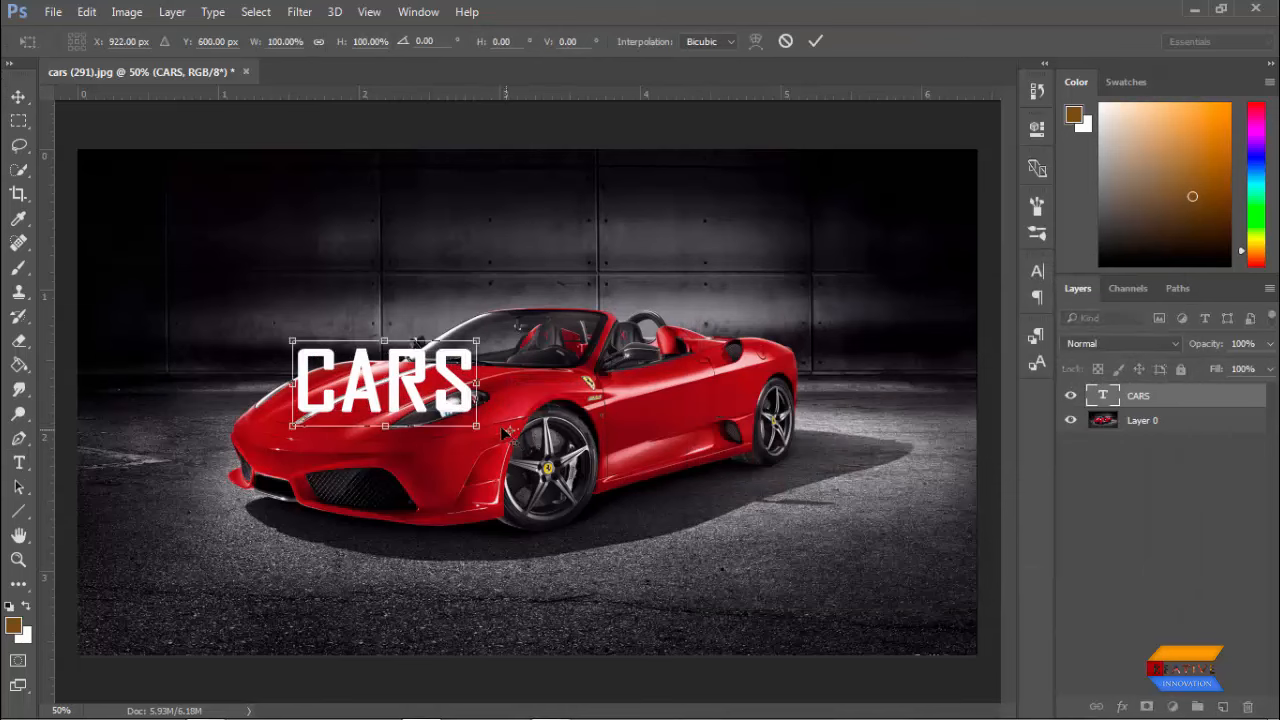
{"action": "left_click", "coordinate": [18, 100]}
{"action": "key", "text": "Return"}
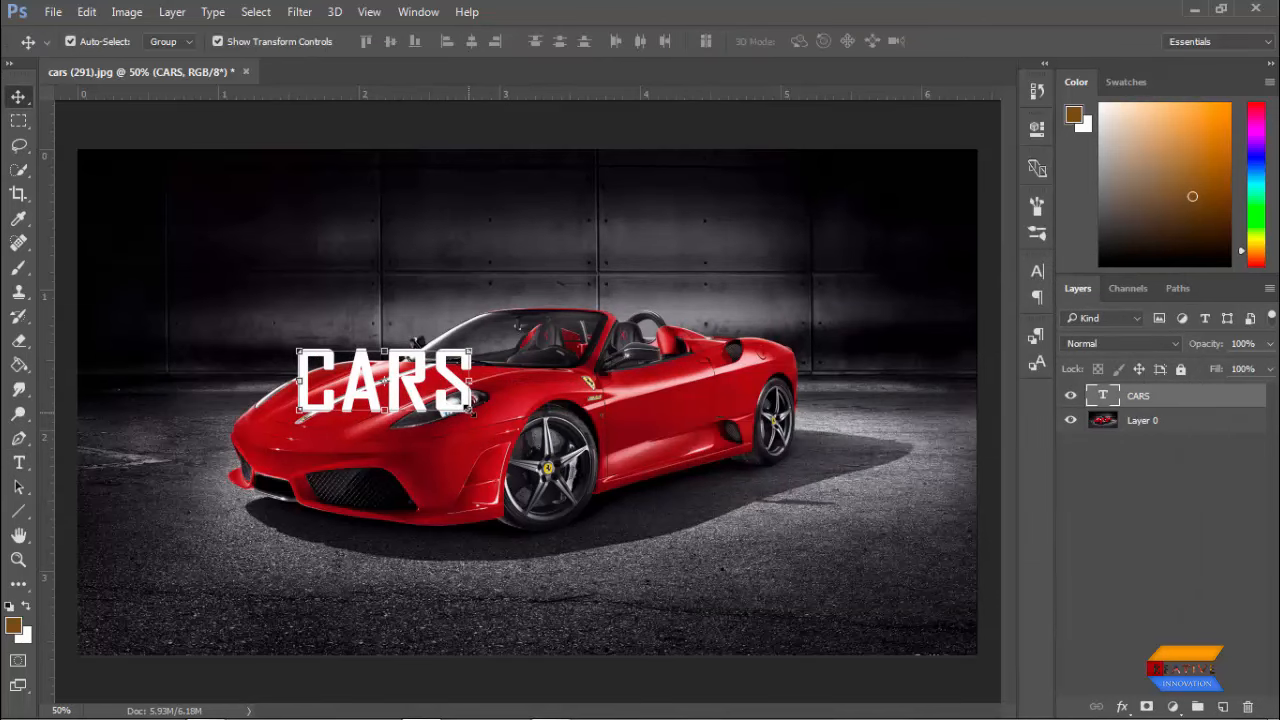
{"action": "key", "text": "ctrl+t"}
{"action": "left_click_drag", "start_coordinate": [476, 425], "coordinate": [575, 471]}
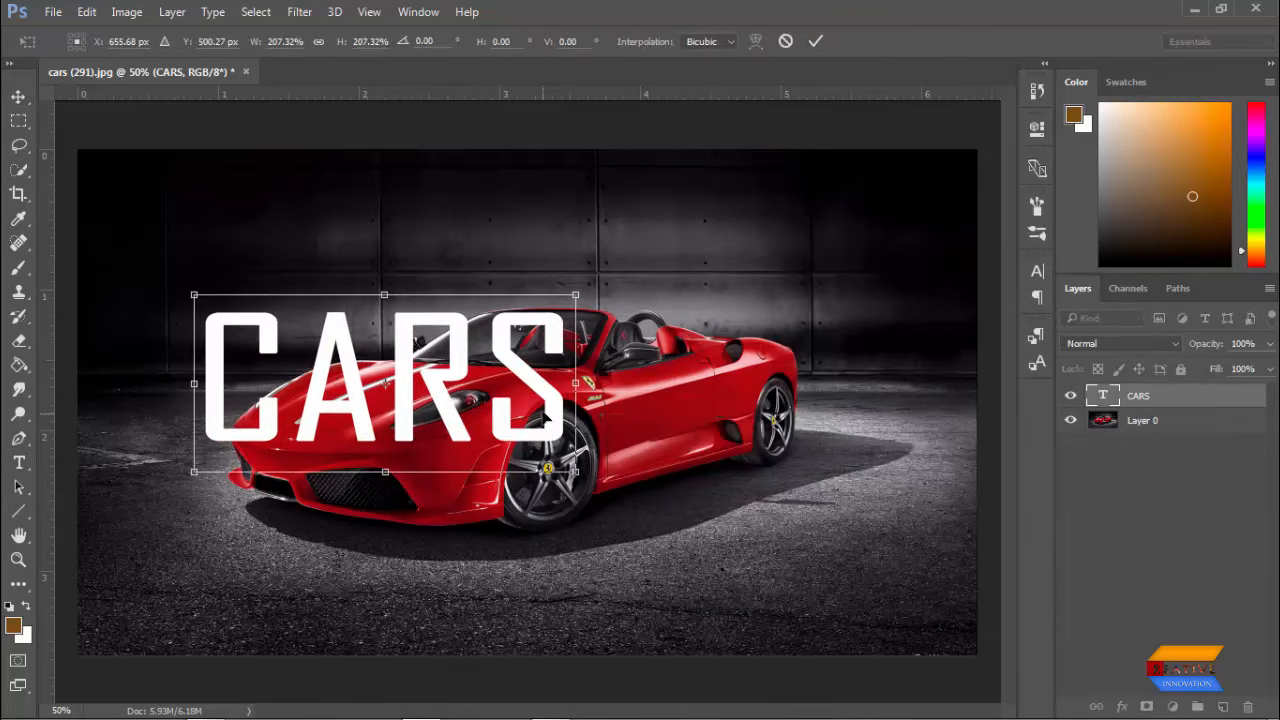
{"action": "left_click_drag", "start_coordinate": [554, 417], "coordinate": [712, 452]}
{"action": "key", "text": "Return"}
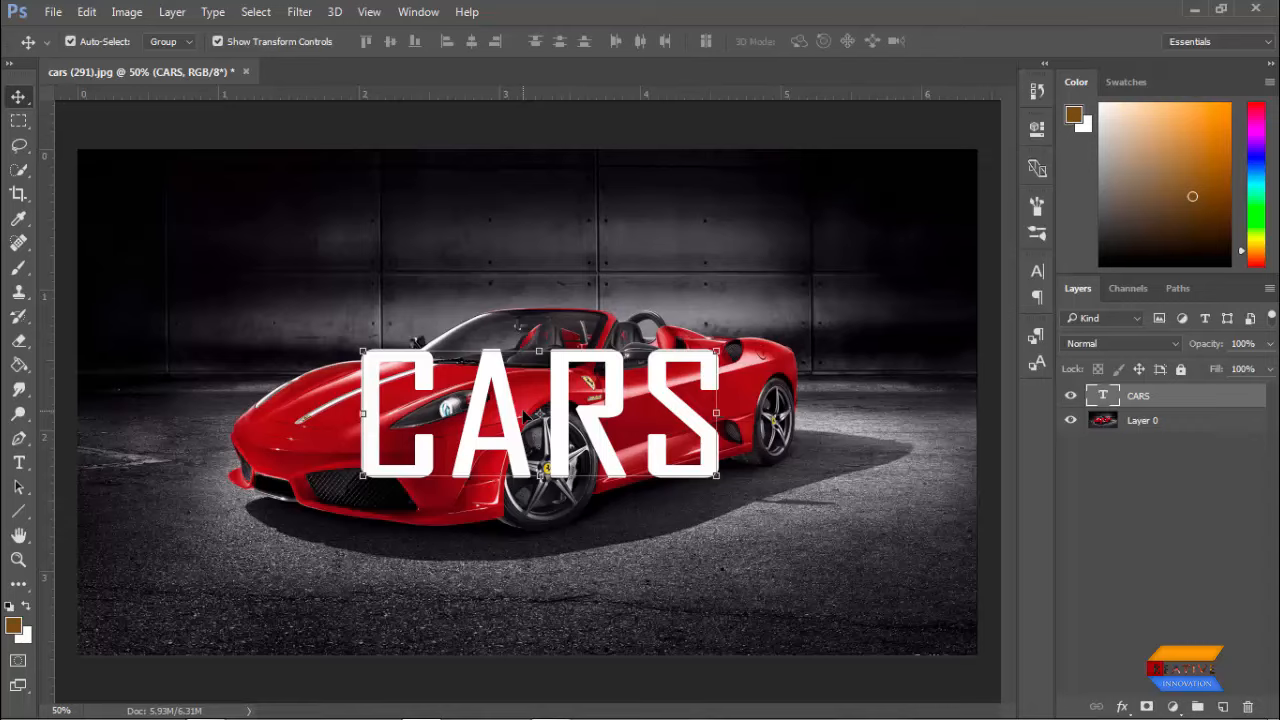
Put the car photo layer above the CARS text layer and clip the photo to the letters.
{"action": "left_click", "coordinate": [1192, 429]}
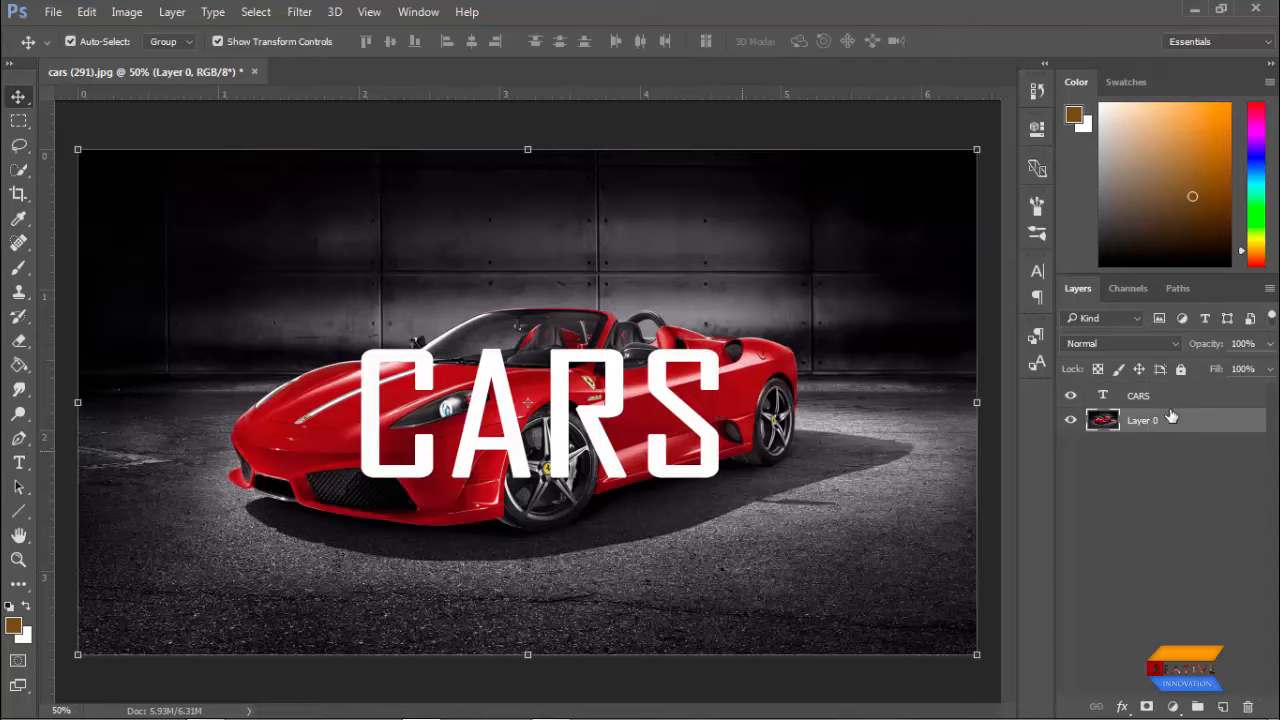
{"action": "left_click_drag", "start_coordinate": [1176, 426], "coordinate": [1188, 388]}
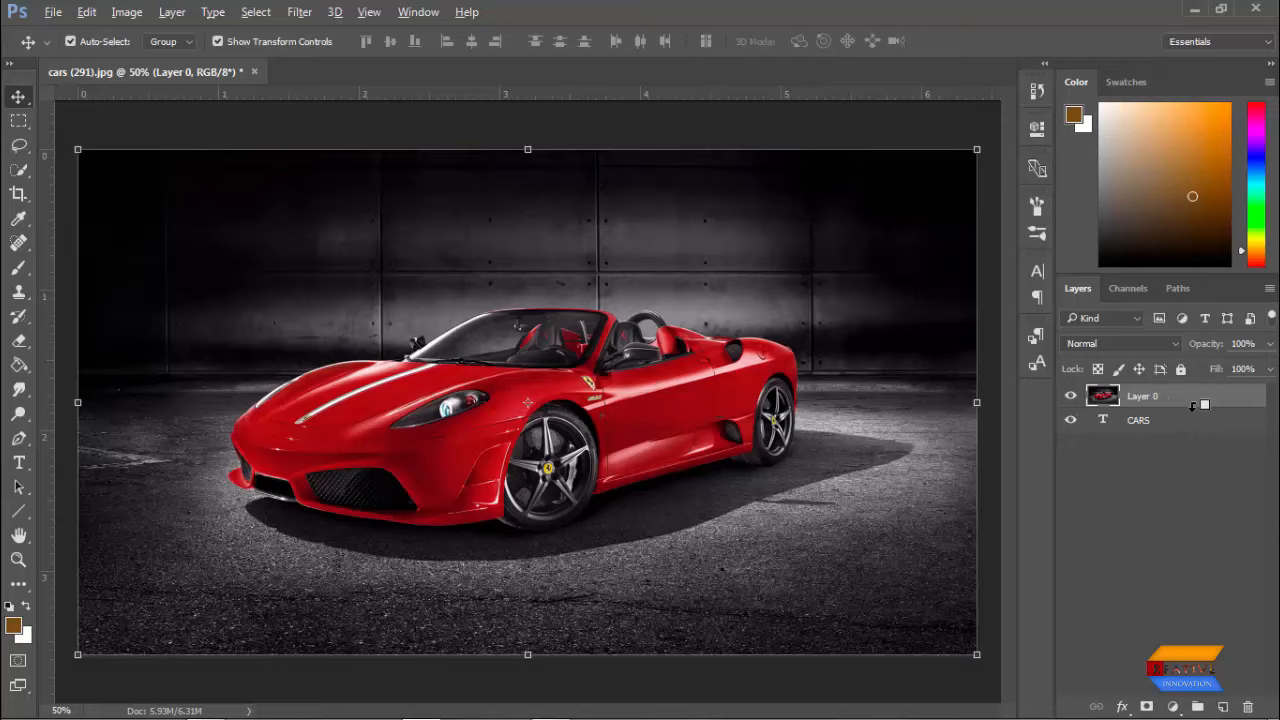
{"action": "left_click", "coordinate": [1193, 405], "text": "alt"}
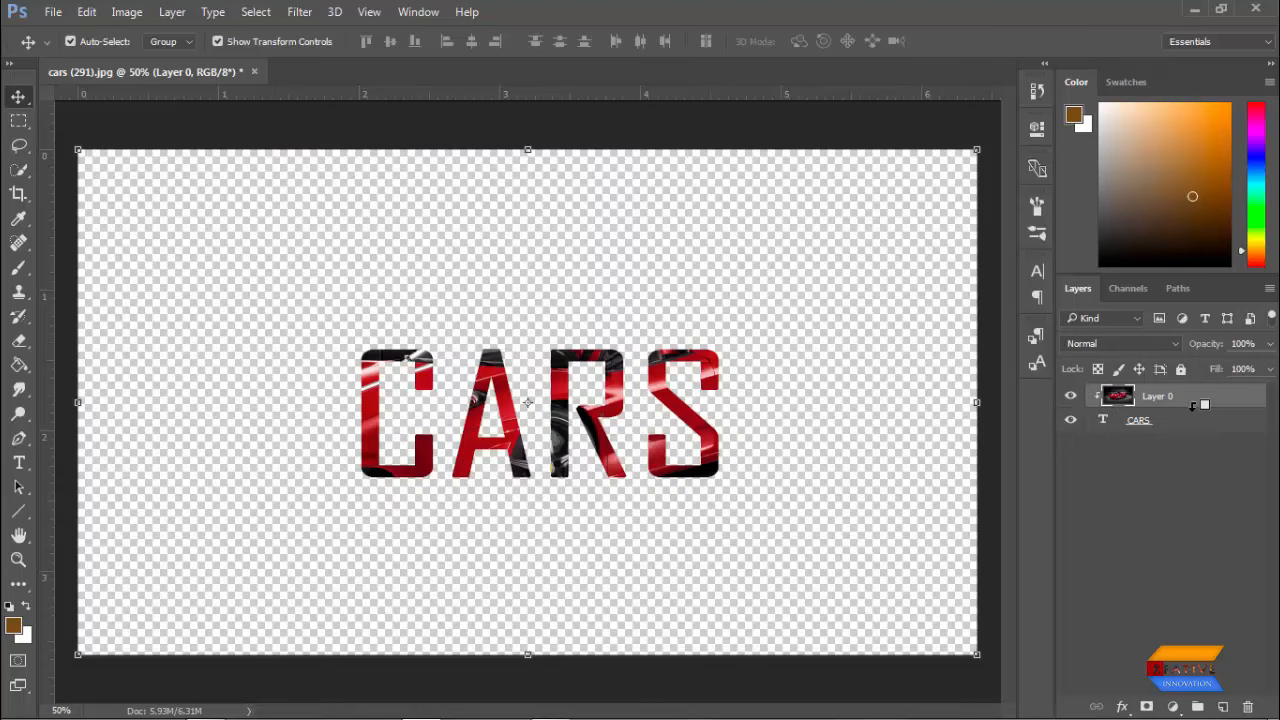
Shift the clipped car photo behind the letters, and try moving with the CARS text layer selected.
{"action": "mouse_move", "coordinate": [563, 392]}
{"action": "left_mouse_down"}
{"action": "mouse_move", "coordinate": [563, 441]}
{"action": "mouse_move", "coordinate": [543, 431]}
{"action": "mouse_move", "coordinate": [560, 386]}
{"action": "mouse_move", "coordinate": [632, 383]}
{"action": "mouse_move", "coordinate": [575, 398]}
{"action": "left_mouse_up"}
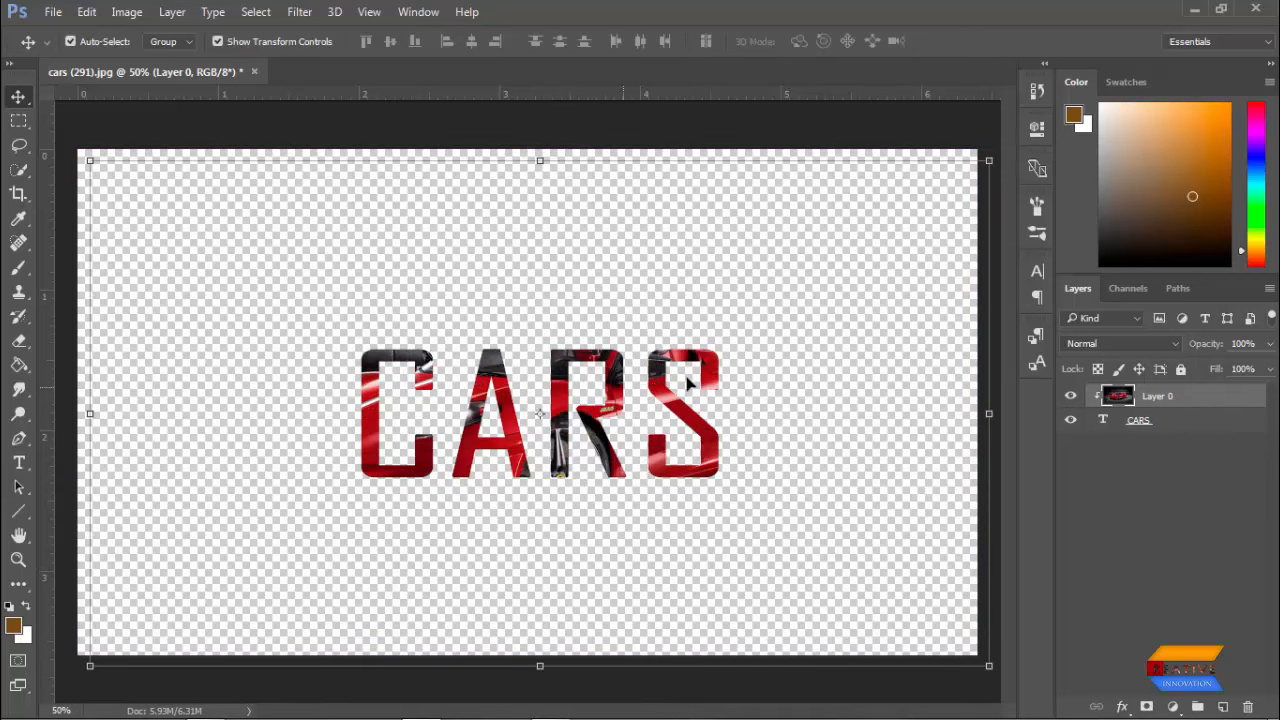
{"action": "left_click", "coordinate": [1170, 420]}
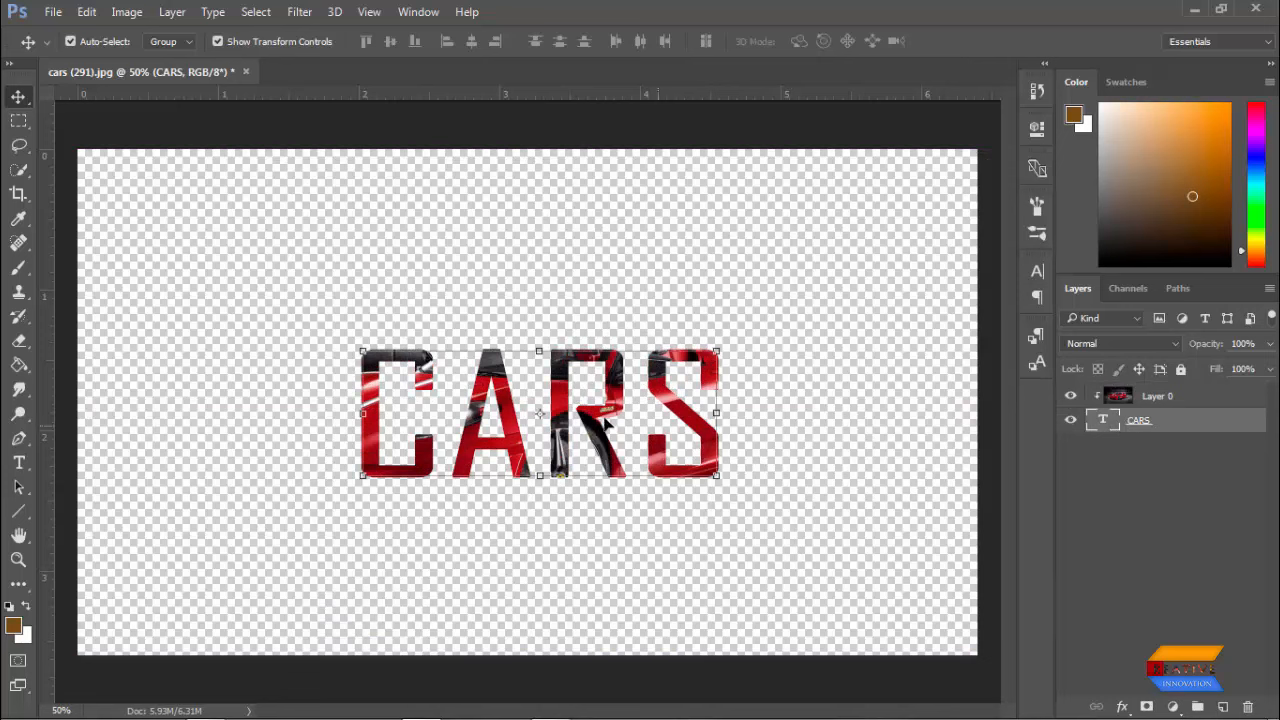
{"action": "mouse_move", "coordinate": [612, 416]}
{"action": "left_mouse_down"}
{"action": "mouse_move", "coordinate": [600, 330]}
{"action": "mouse_move", "coordinate": [561, 424]}
{"action": "mouse_move", "coordinate": [560, 388]}
{"action": "mouse_move", "coordinate": [602, 432]}
{"action": "mouse_move", "coordinate": [600, 472]}
{"action": "mouse_move", "coordinate": [543, 403]}
{"action": "mouse_move", "coordinate": [577, 351]}
{"action": "mouse_move", "coordinate": [623, 391]}
{"action": "mouse_move", "coordinate": [517, 393]}
{"action": "mouse_move", "coordinate": [552, 372]}
{"action": "mouse_move", "coordinate": [609, 382]}
{"action": "mouse_move", "coordinate": [604, 440]}
{"action": "left_mouse_up"}
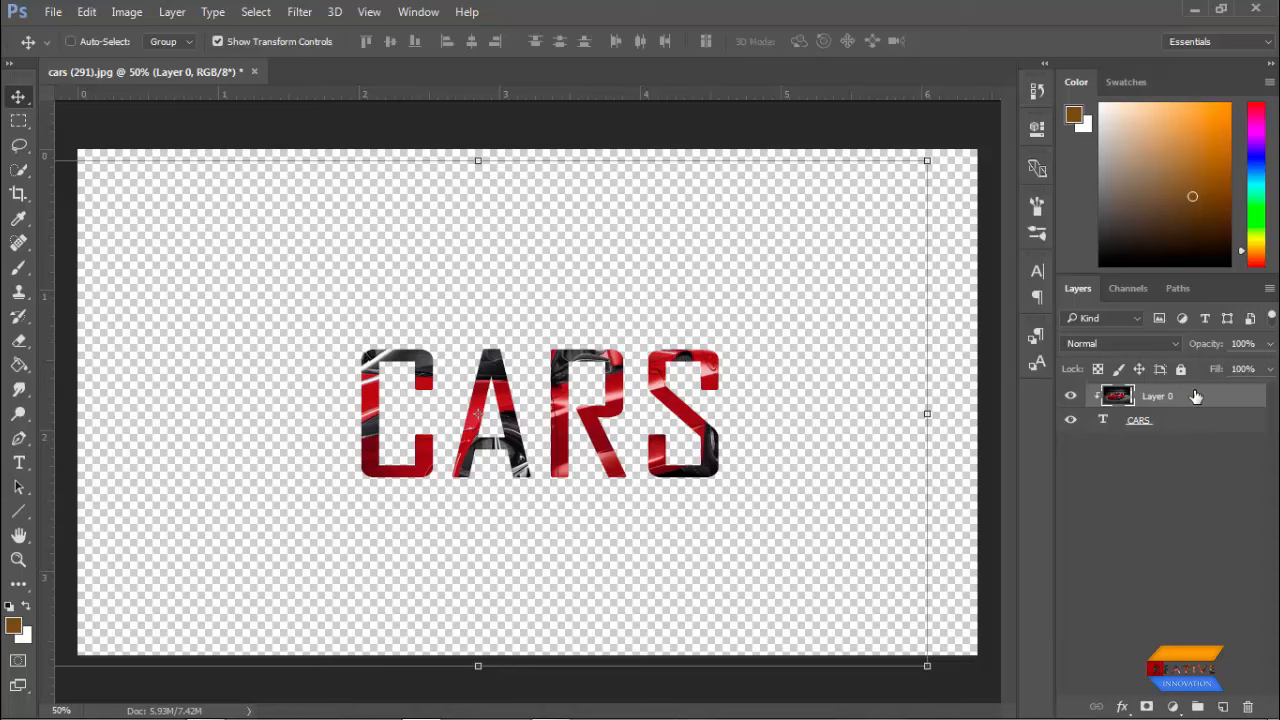
Undo the photo moves and the clipping mask, and delete the CARS text layer.
{"action": "key", "text": "ctrl+alt+z"}
{"action": "key", "text": "ctrl+alt+z"}
{"action": "key", "text": "ctrl+alt+z"}
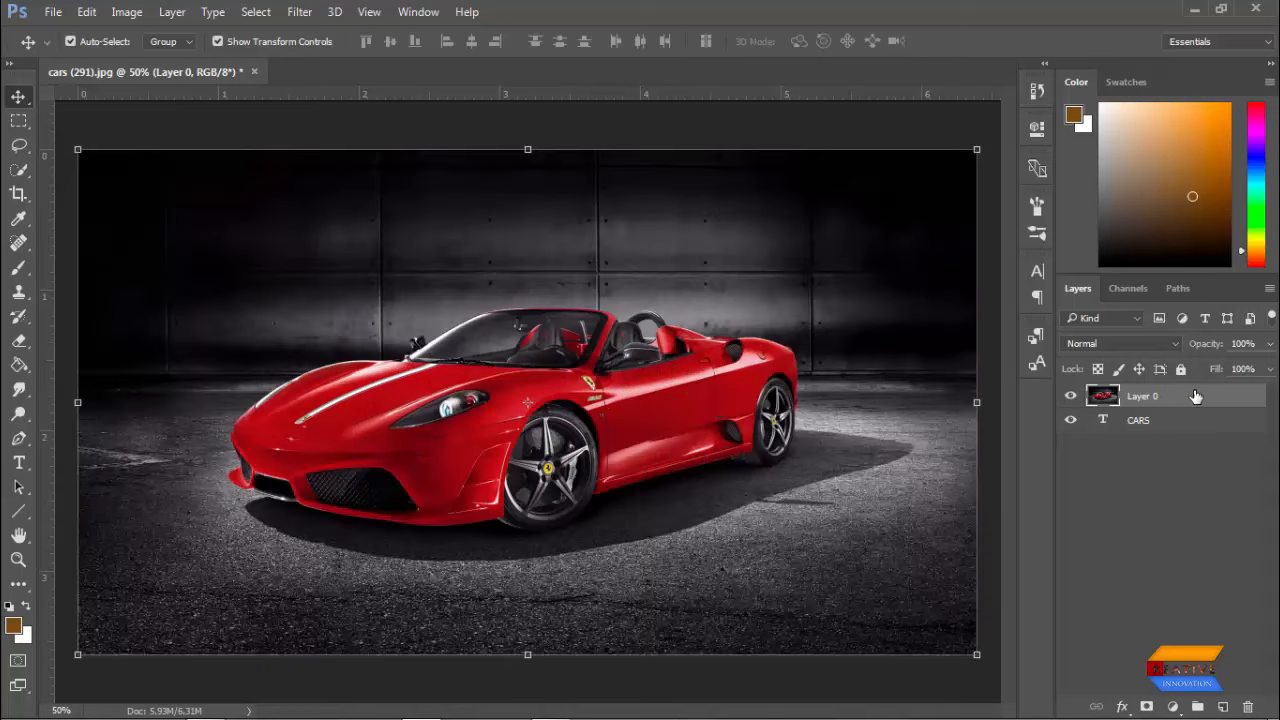
{"action": "left_click", "coordinate": [1193, 422]}
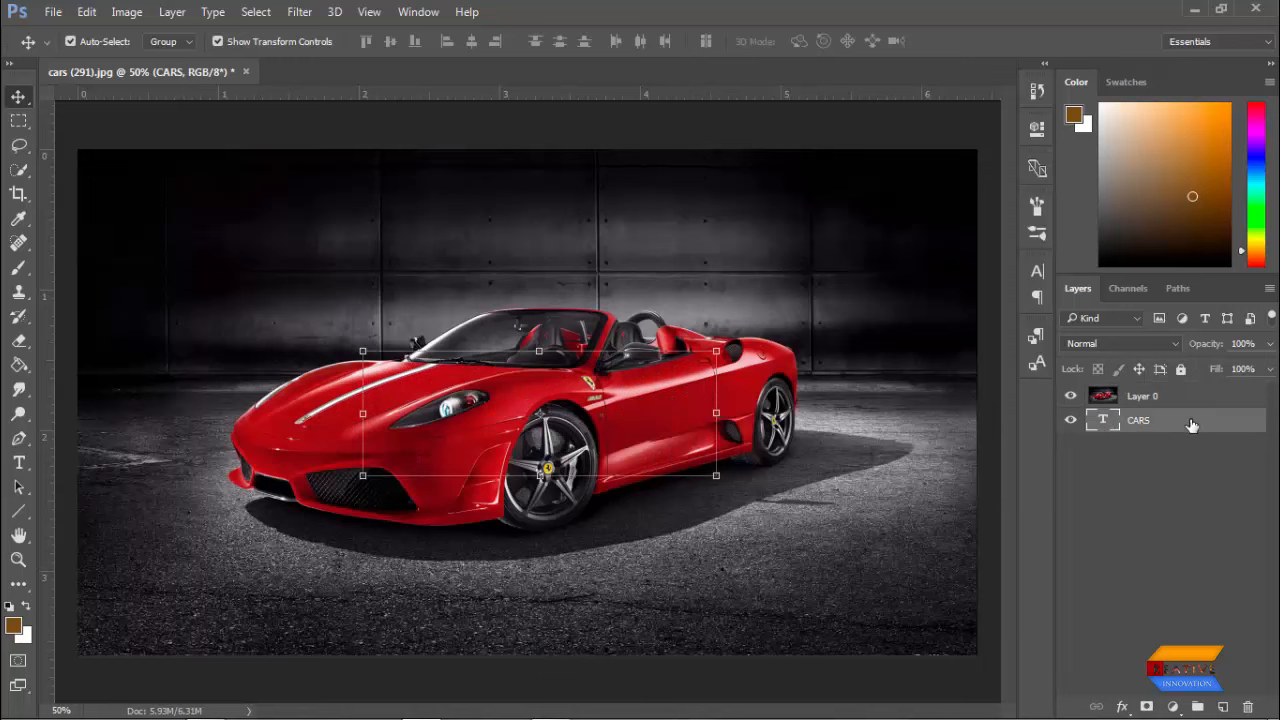
{"action": "key", "text": "Delete"}
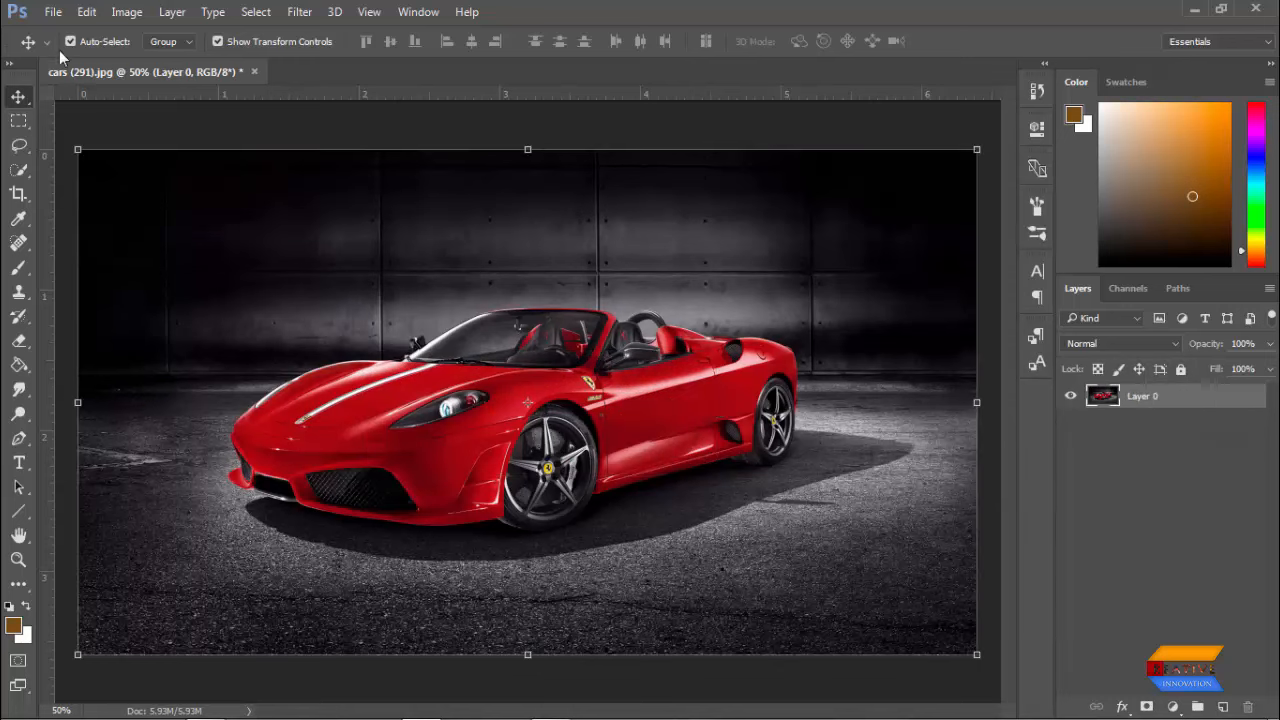
Open the image 12-fire-png-image from the Creative Innovation folder on Local Disk (D:).
{"action": "left_click", "coordinate": [53, 11]}
{"action": "left_click", "coordinate": [60, 48]}
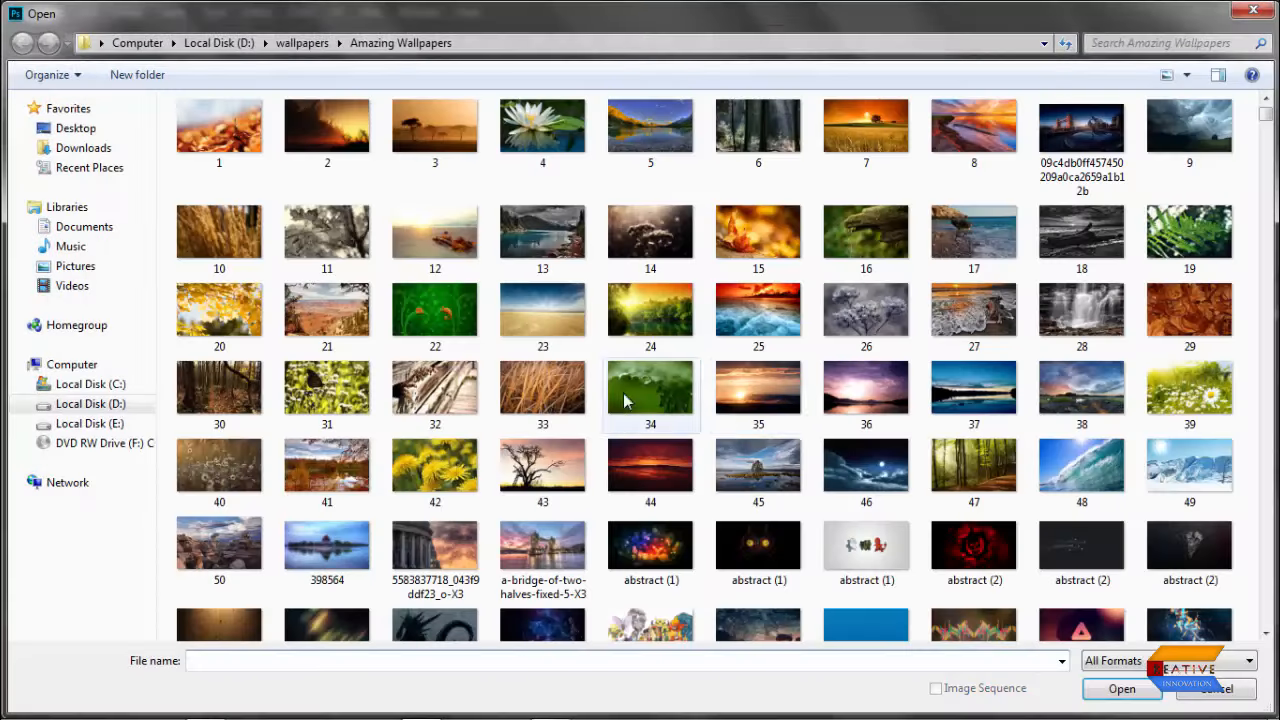
{"action": "left_click", "coordinate": [88, 404]}
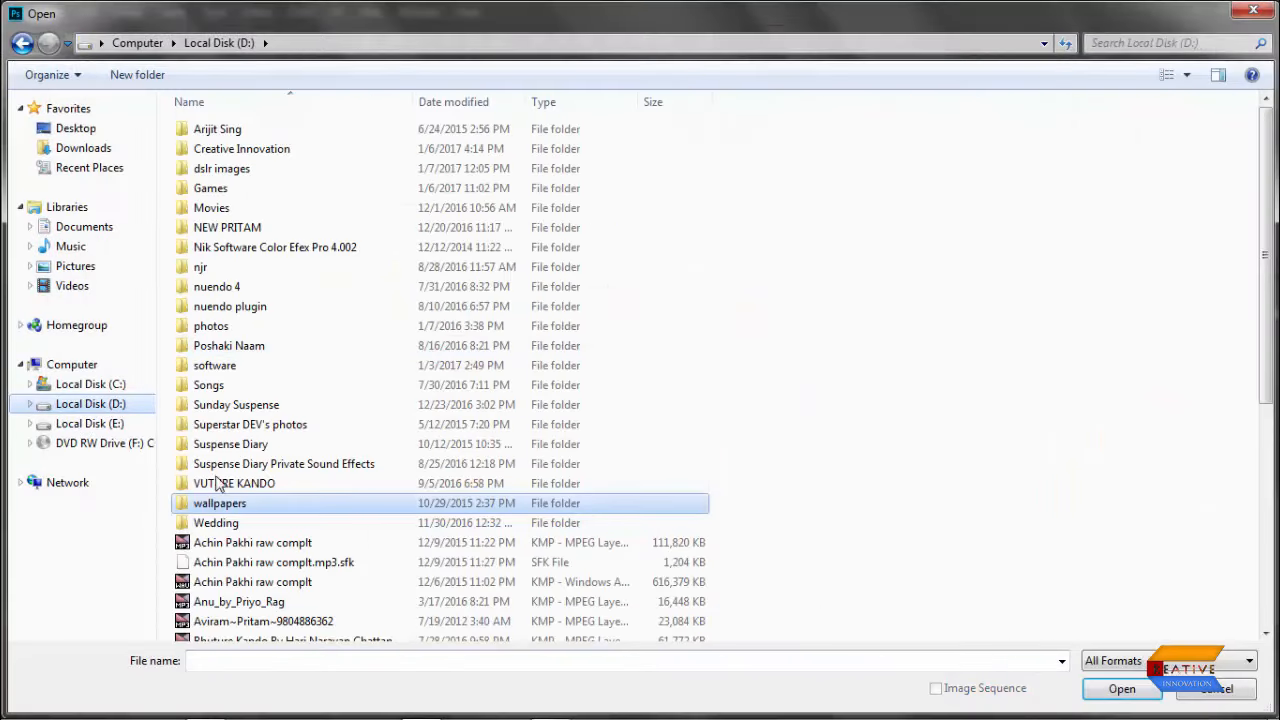
{"action": "double_click", "coordinate": [245, 150]}
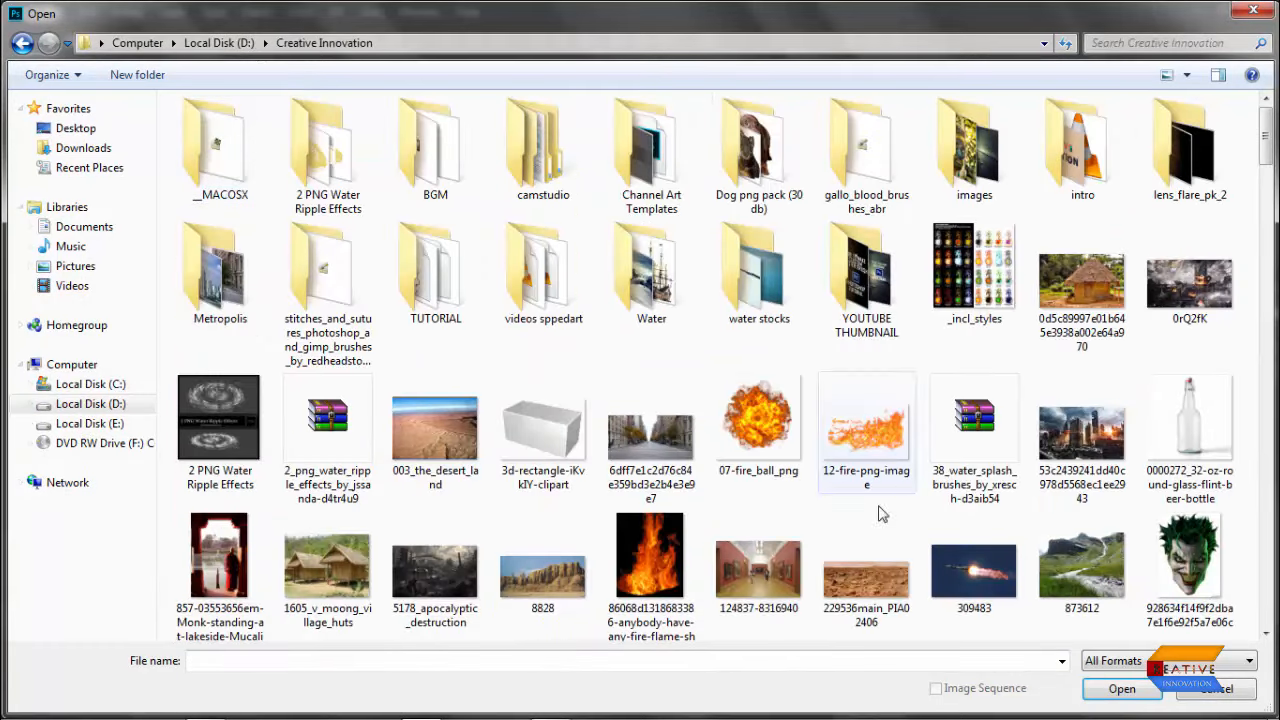
{"action": "left_click", "coordinate": [758, 568]}
{"action": "scroll", "coordinate": [877, 462], "scroll_direction": "down", "scroll_amount": 3}
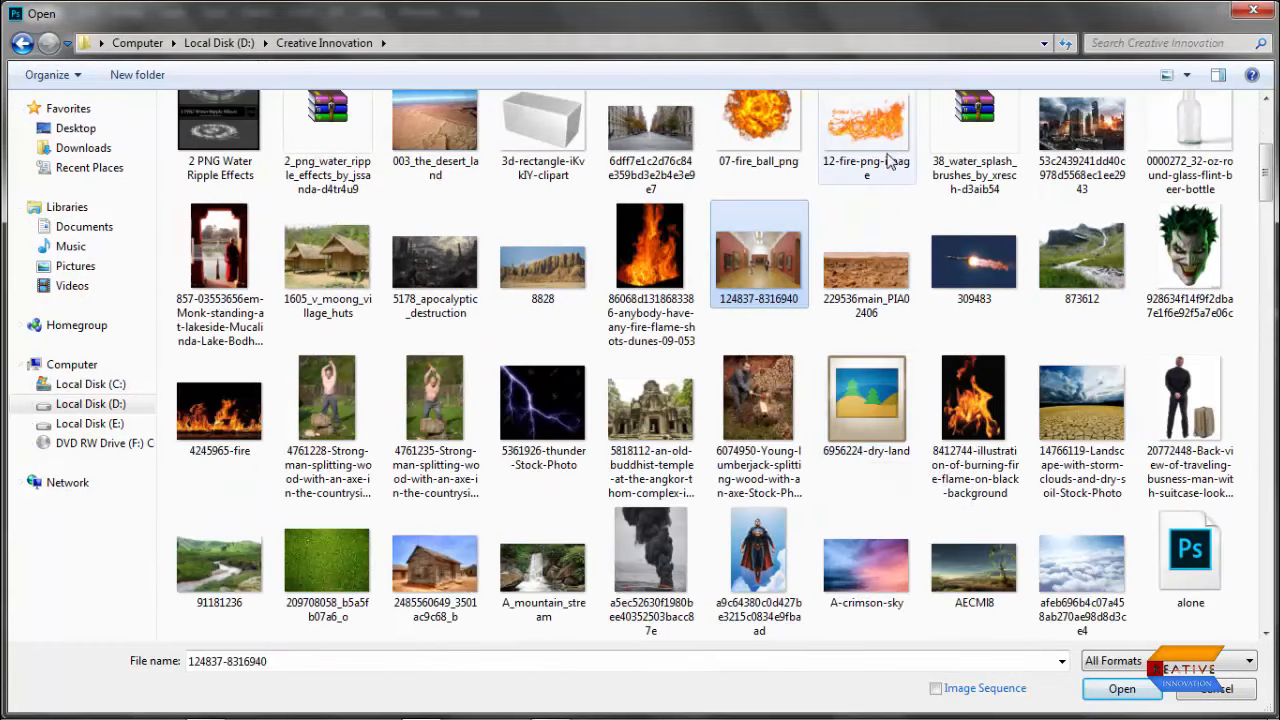
{"action": "scroll", "coordinate": [866, 410], "scroll_direction": "down", "scroll_amount": 3}
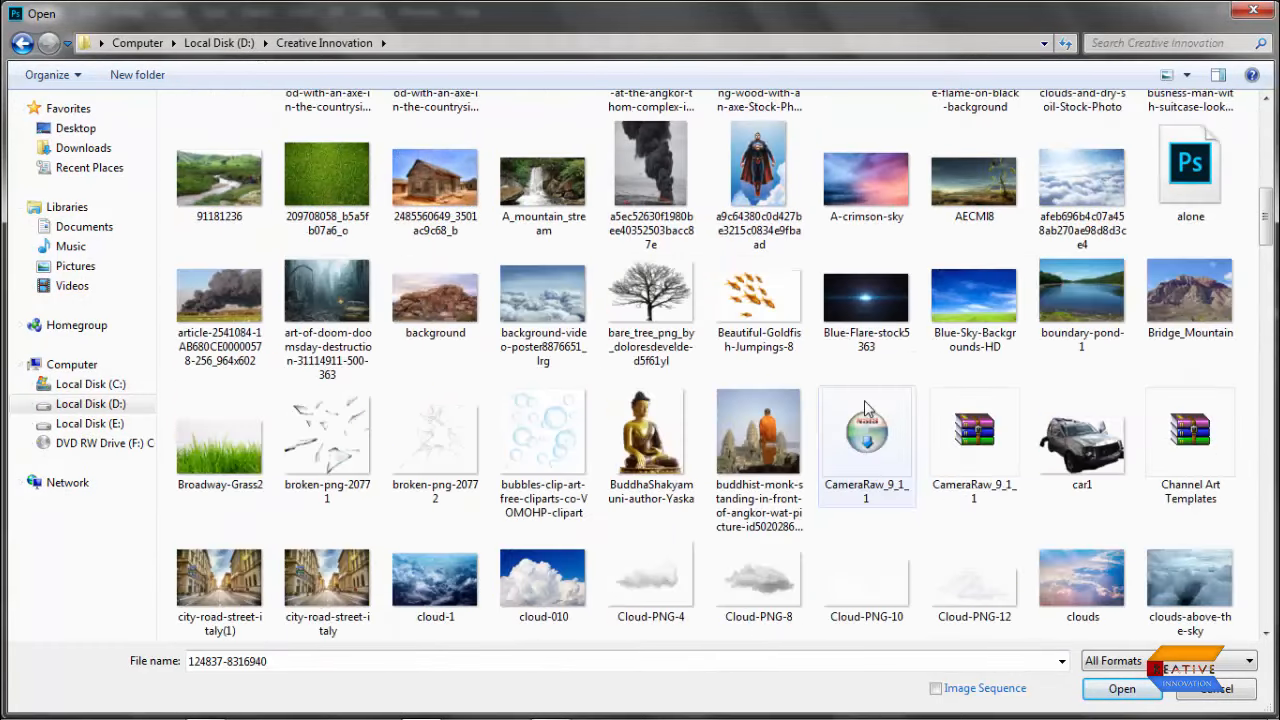
{"action": "scroll", "coordinate": [866, 408], "scroll_direction": "up", "scroll_amount": 6}
{"action": "left_click", "coordinate": [860, 430]}
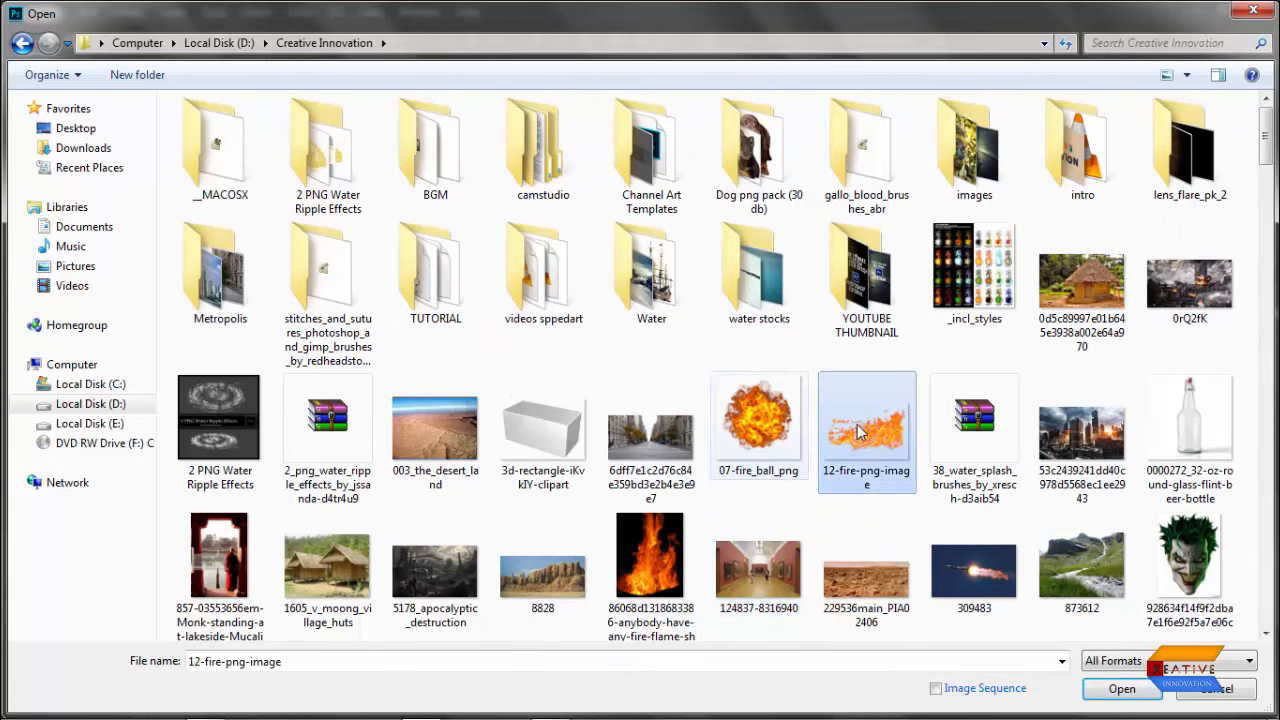
{"action": "left_click", "coordinate": [1125, 688]}
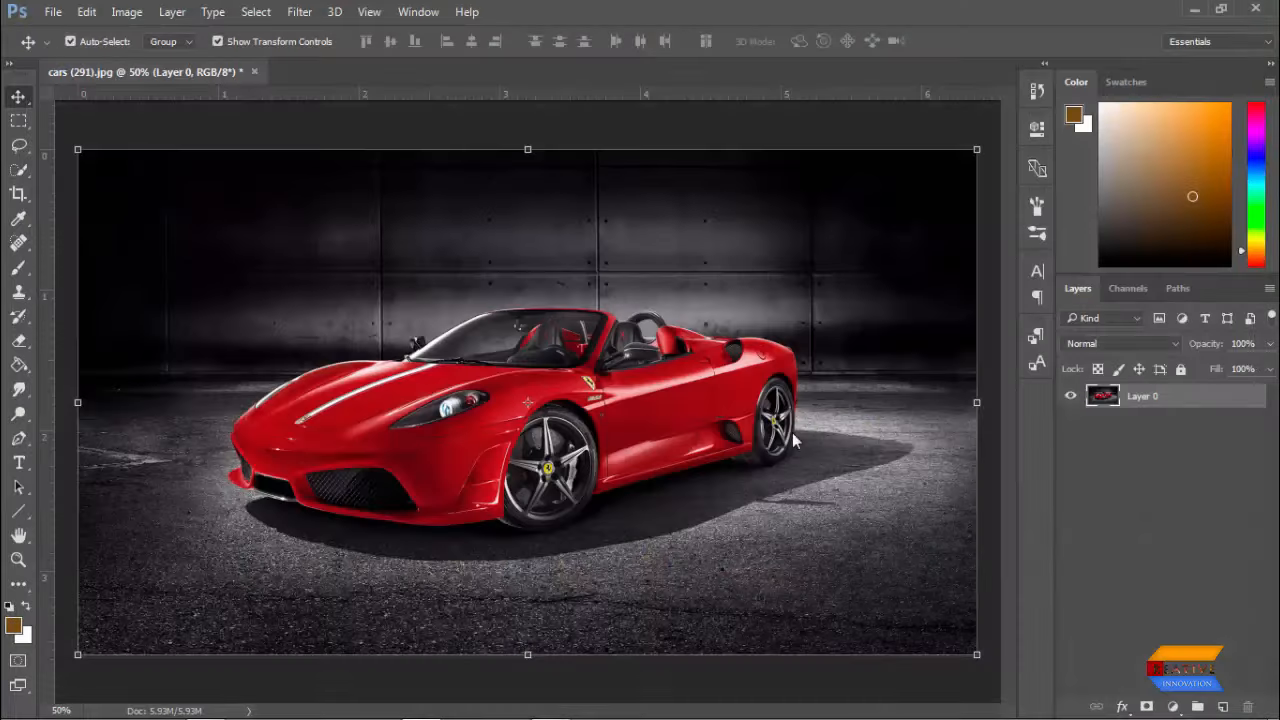
Shift the flames within the fire image, and close that document without saving.
{"action": "left_click_drag", "start_coordinate": [646, 391], "coordinate": [530, 330]}
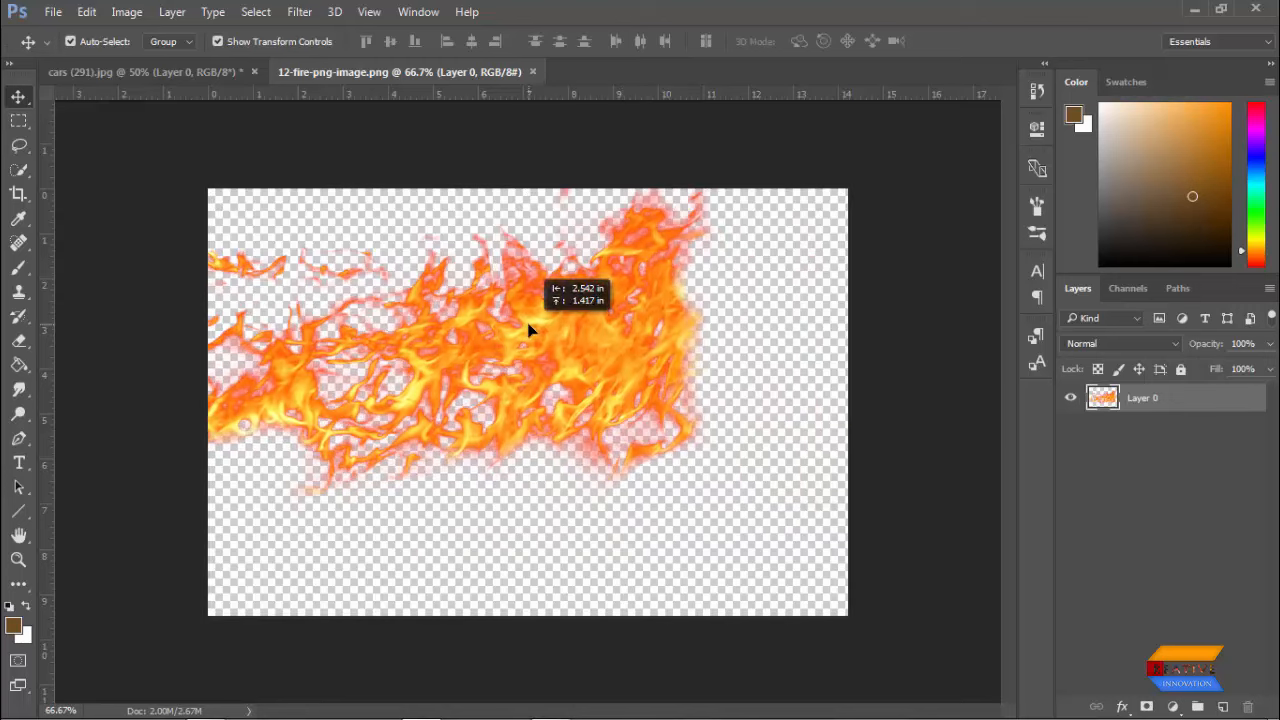
{"action": "left_click", "coordinate": [541, 71]}
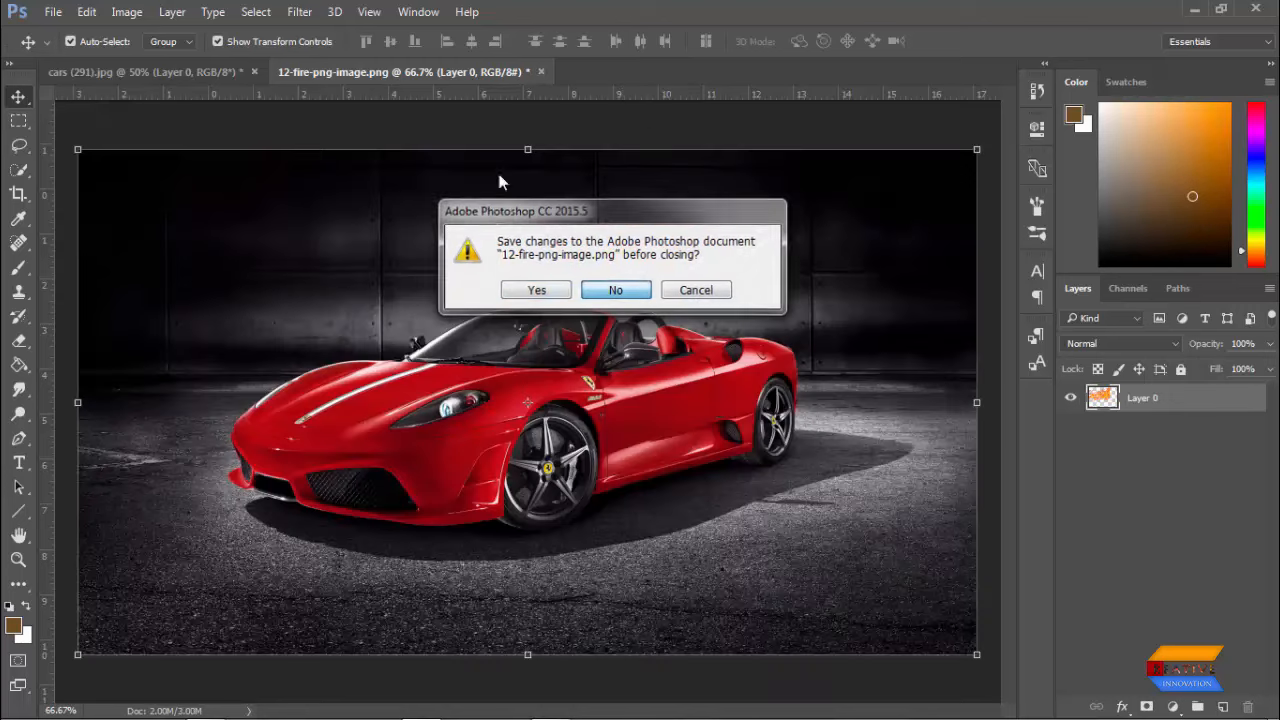
{"action": "key", "text": "n"}
Reopen 12-fire-png-image from the Creative Innovation folder.
{"action": "left_click", "coordinate": [53, 11]}
{"action": "left_click", "coordinate": [57, 49]}
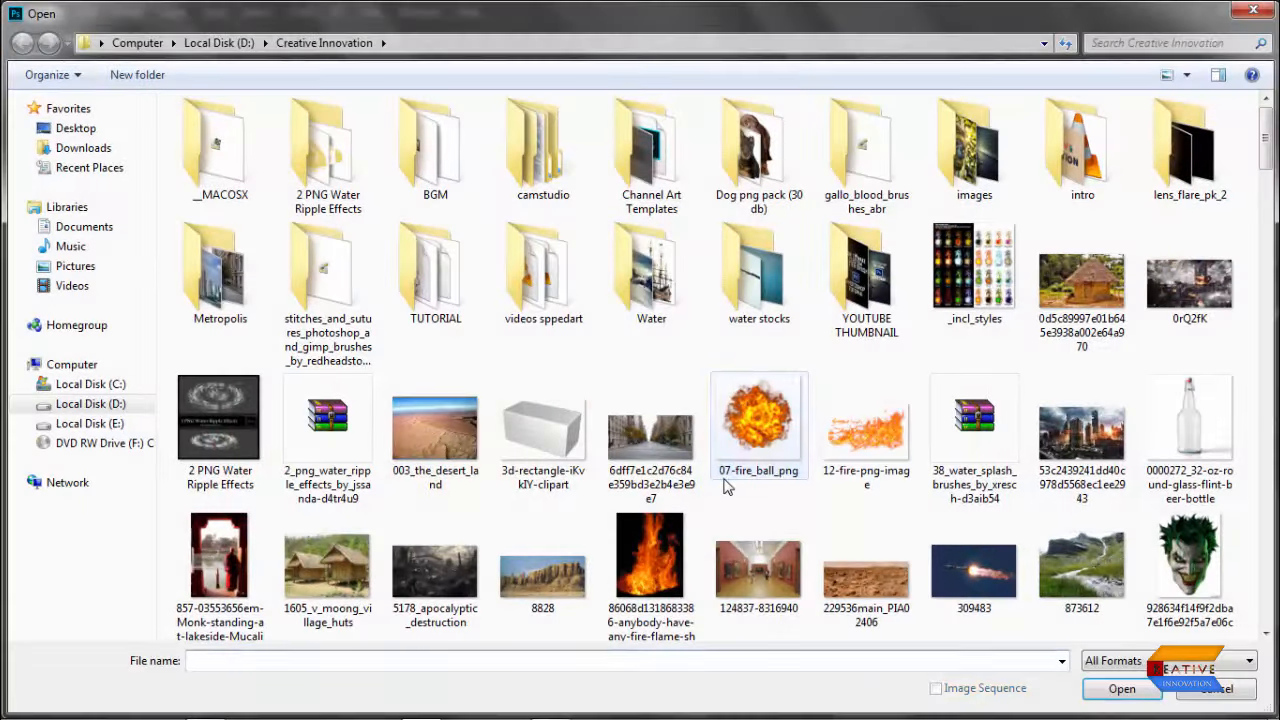
{"action": "left_click", "coordinate": [726, 480]}
{"action": "scroll", "coordinate": [727, 487], "scroll_direction": "down", "scroll_amount": 15}
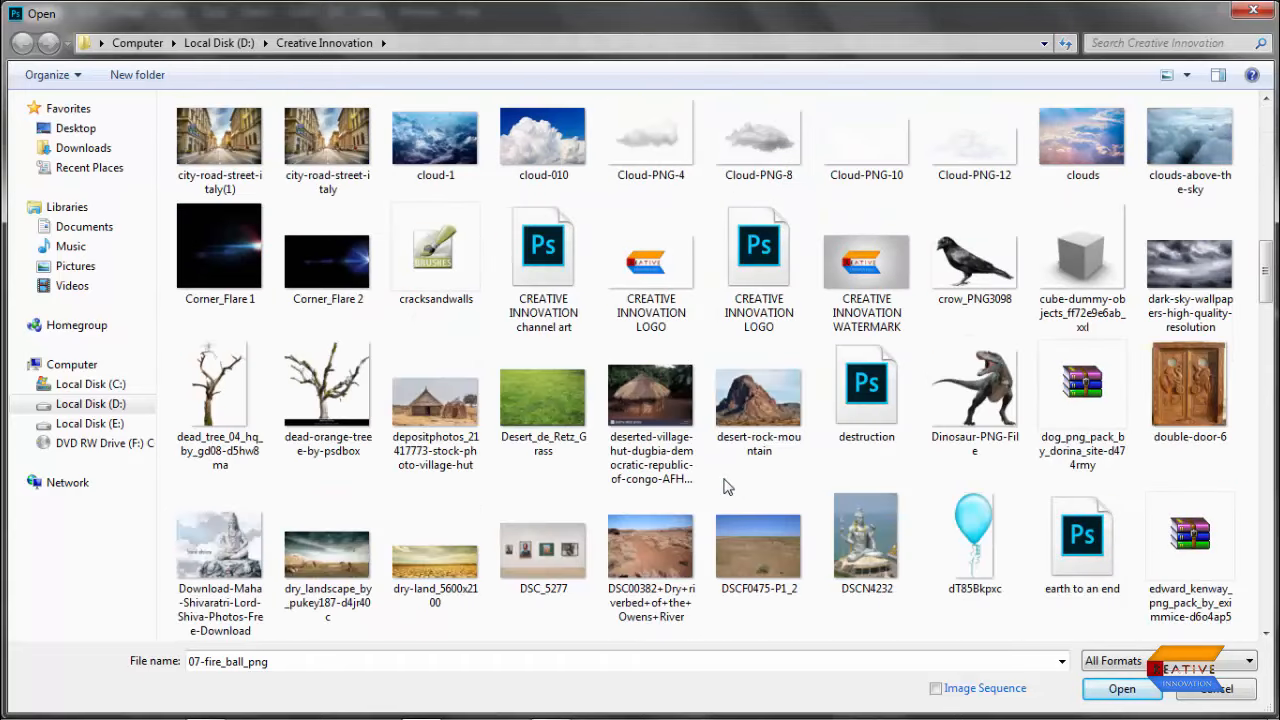
{"action": "scroll", "coordinate": [726, 487], "scroll_direction": "up", "scroll_amount": 10}
{"action": "double_click", "coordinate": [857, 290]}
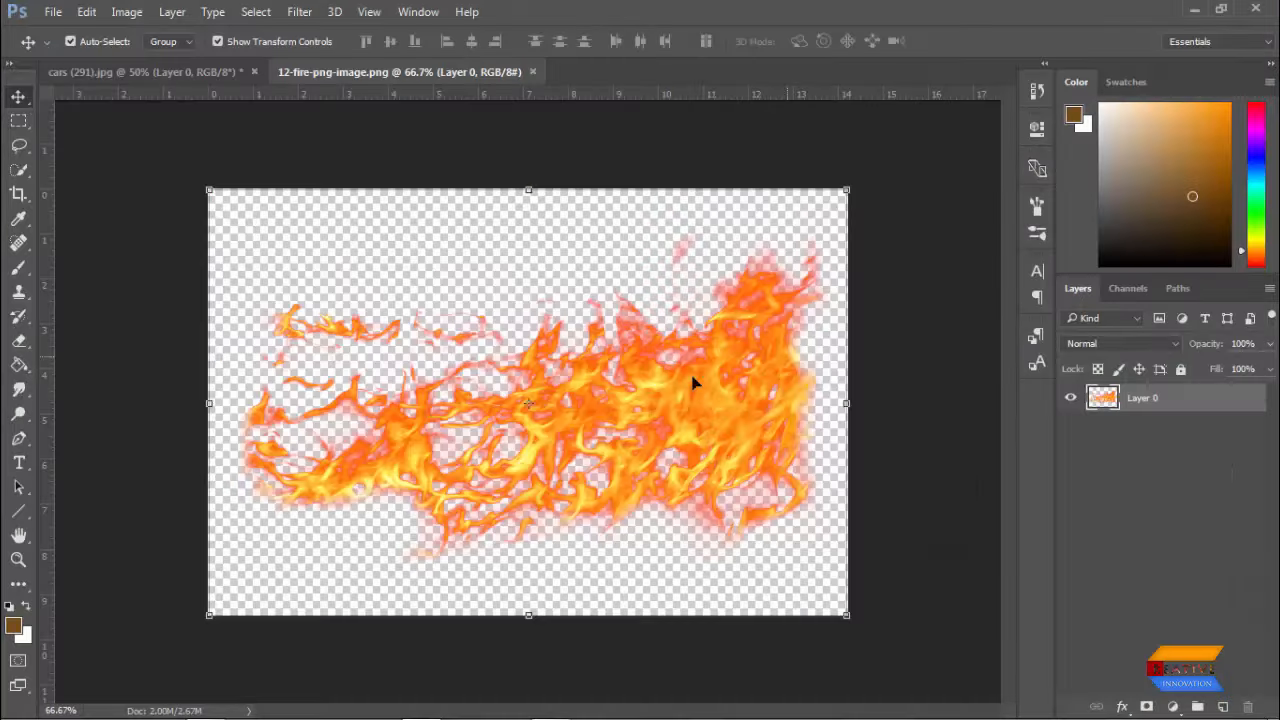
Bring the fire image into the car document, enlarge it slightly and position the flames over the car's cabin and rear.
{"action": "left_click_drag", "start_coordinate": [560, 334], "coordinate": [714, 282]}
{"action": "key", "text": "ctrl+t"}
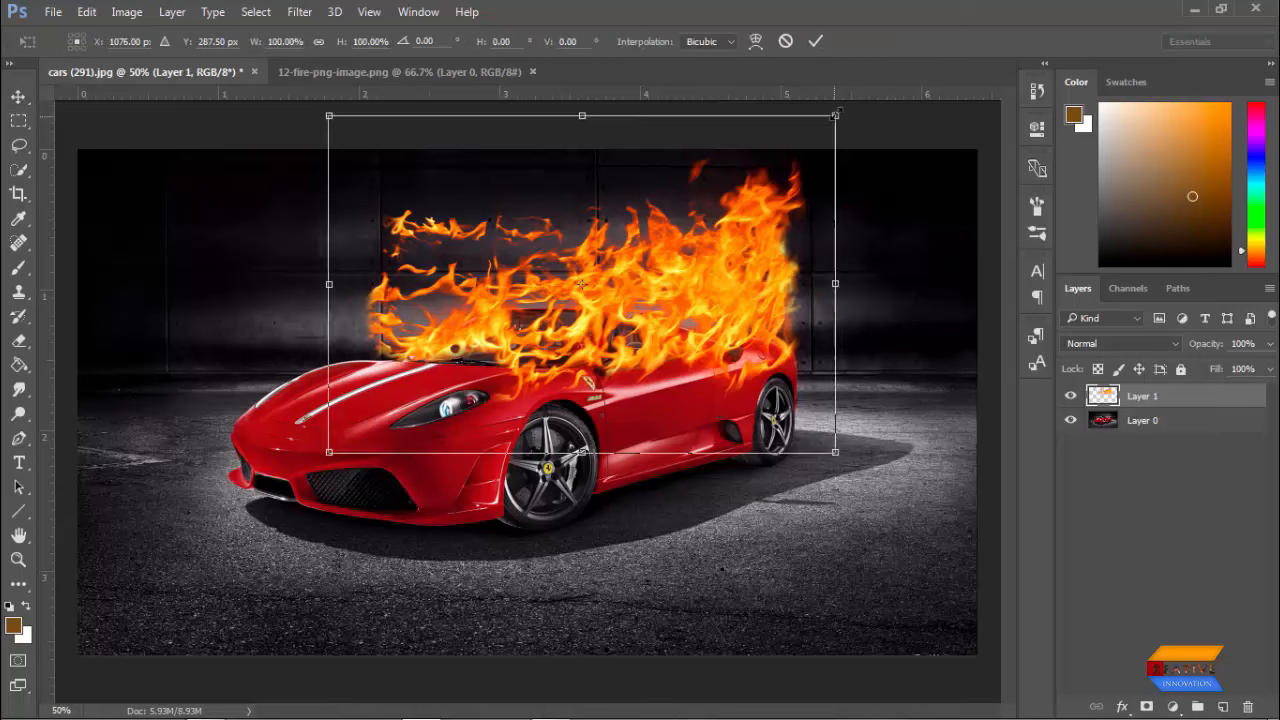
{"action": "left_click_drag", "start_coordinate": [837, 113], "coordinate": [858, 102]}
{"action": "left_click_drag", "start_coordinate": [755, 257], "coordinate": [766, 236]}
{"action": "key", "text": "Return"}
{"action": "mouse_move", "coordinate": [736, 281]}
{"action": "left_mouse_down"}
{"action": "mouse_move", "coordinate": [736, 269]}
{"action": "mouse_move", "coordinate": [716, 280]}
{"action": "left_mouse_up"}
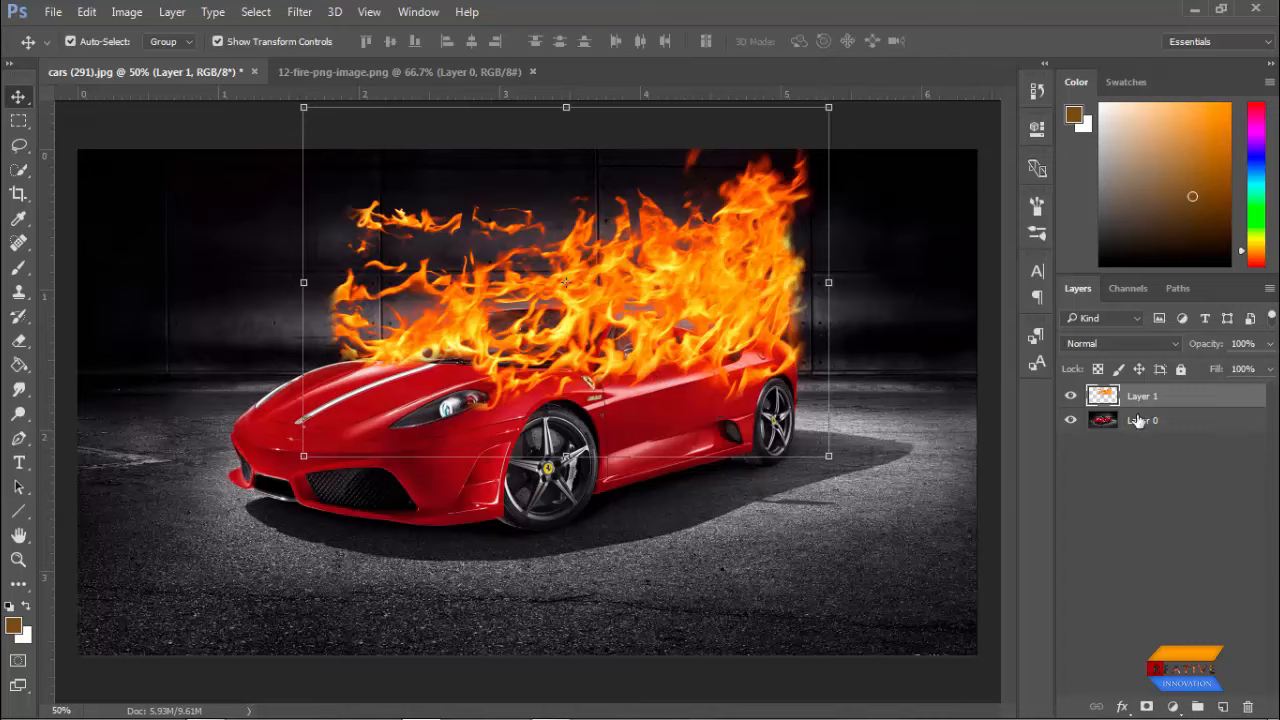
Add a layer mask to the fire layer.
{"action": "left_click", "coordinate": [1146, 707]}
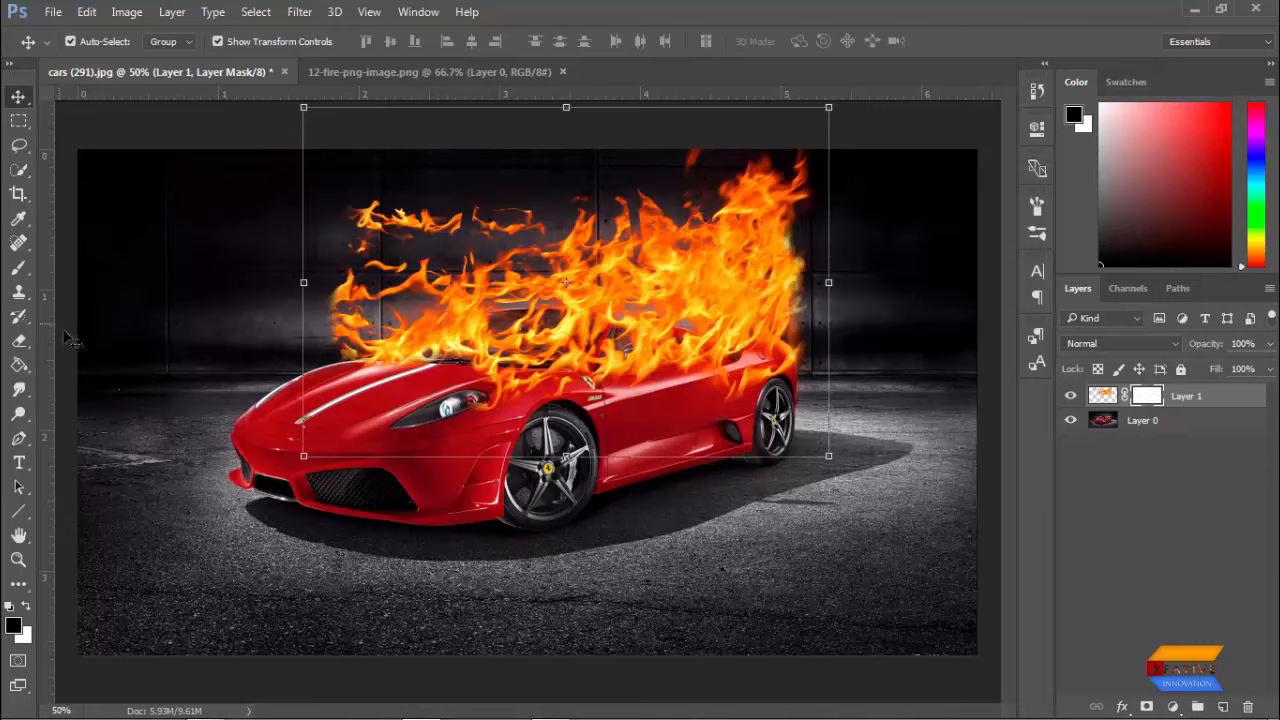
Paint black on the fire layer's mask with a soft 132 px Brush to hide the flames over the car's front, windshield and side.
{"action": "left_click", "coordinate": [18, 268]}
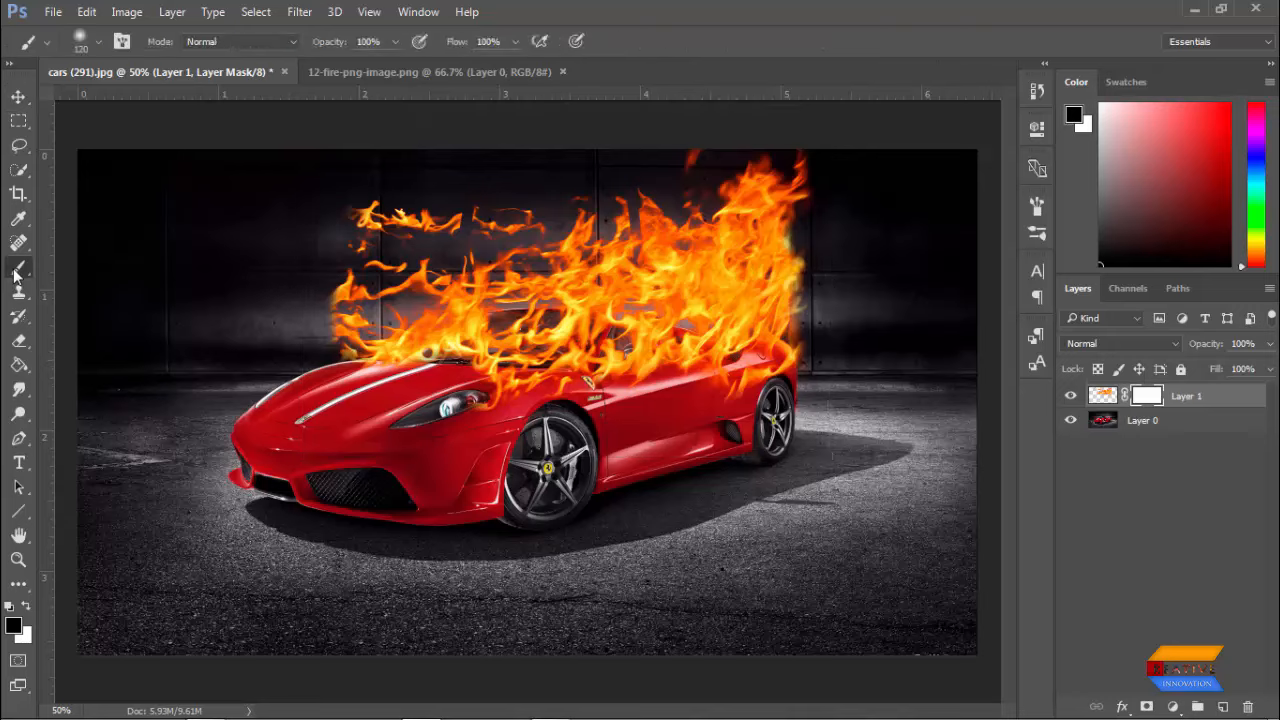
{"action": "right_click", "coordinate": [18, 270]}
{"action": "left_click", "coordinate": [70, 268]}
{"action": "mouse_move", "coordinate": [597, 367]}
{"action": "left_mouse_down"}
{"action": "mouse_move", "coordinate": [615, 368]}
{"action": "mouse_move", "coordinate": [601, 362]}
{"action": "left_mouse_up"}
{"action": "mouse_move", "coordinate": [510, 408]}
{"action": "left_mouse_down"}
{"action": "mouse_move", "coordinate": [765, 350]}
{"action": "mouse_move", "coordinate": [812, 357]}
{"action": "mouse_move", "coordinate": [724, 351]}
{"action": "mouse_move", "coordinate": [567, 385]}
{"action": "mouse_move", "coordinate": [430, 365]}
{"action": "mouse_move", "coordinate": [333, 369]}
{"action": "mouse_move", "coordinate": [395, 372]}
{"action": "mouse_move", "coordinate": [485, 312]}
{"action": "mouse_move", "coordinate": [455, 210]}
{"action": "mouse_move", "coordinate": [340, 318]}
{"action": "mouse_move", "coordinate": [342, 285]}
{"action": "mouse_move", "coordinate": [505, 373]}
{"action": "mouse_move", "coordinate": [485, 305]}
{"action": "mouse_move", "coordinate": [482, 211]}
{"action": "mouse_move", "coordinate": [530, 300]}
{"action": "mouse_move", "coordinate": [692, 381]}
{"action": "mouse_move", "coordinate": [807, 374]}
{"action": "mouse_move", "coordinate": [553, 378]}
{"action": "mouse_move", "coordinate": [542, 317]}
{"action": "mouse_move", "coordinate": [555, 220]}
{"action": "mouse_move", "coordinate": [585, 215]}
{"action": "mouse_move", "coordinate": [585, 345]}
{"action": "mouse_move", "coordinate": [600, 318]}
{"action": "mouse_move", "coordinate": [572, 367]}
{"action": "mouse_move", "coordinate": [639, 378]}
{"action": "mouse_move", "coordinate": [796, 352]}
{"action": "left_mouse_up"}
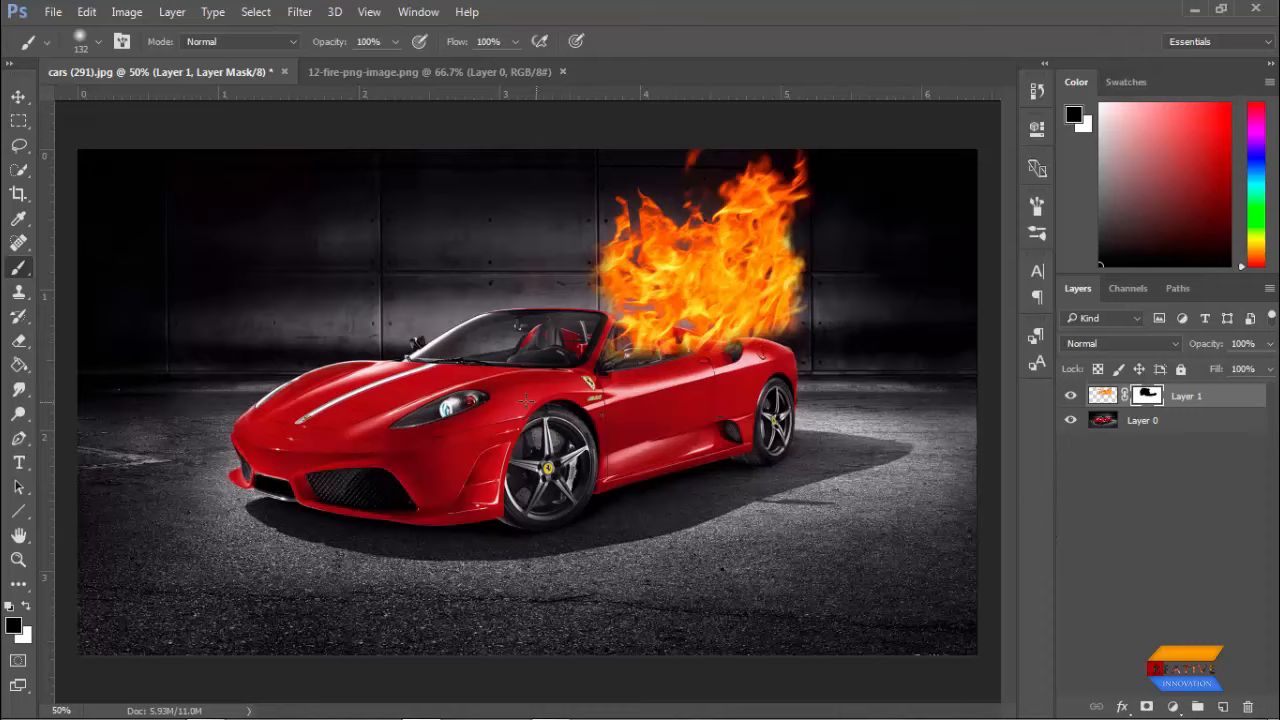
Display the fire layer's mask on its own, paint white over the black area's front end to restore those flames, and return to the image.
{"action": "left_click", "coordinate": [1147, 400], "text": "alt"}
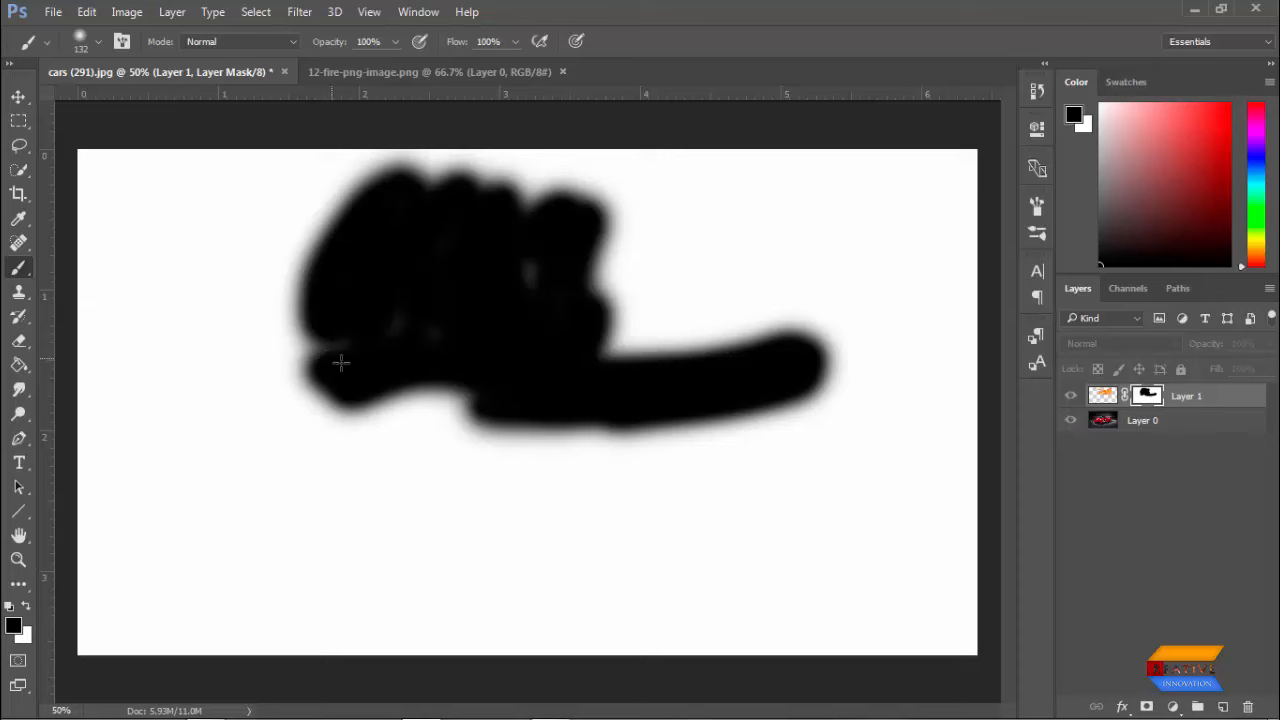
{"action": "left_click", "coordinate": [1145, 398], "text": "alt"}
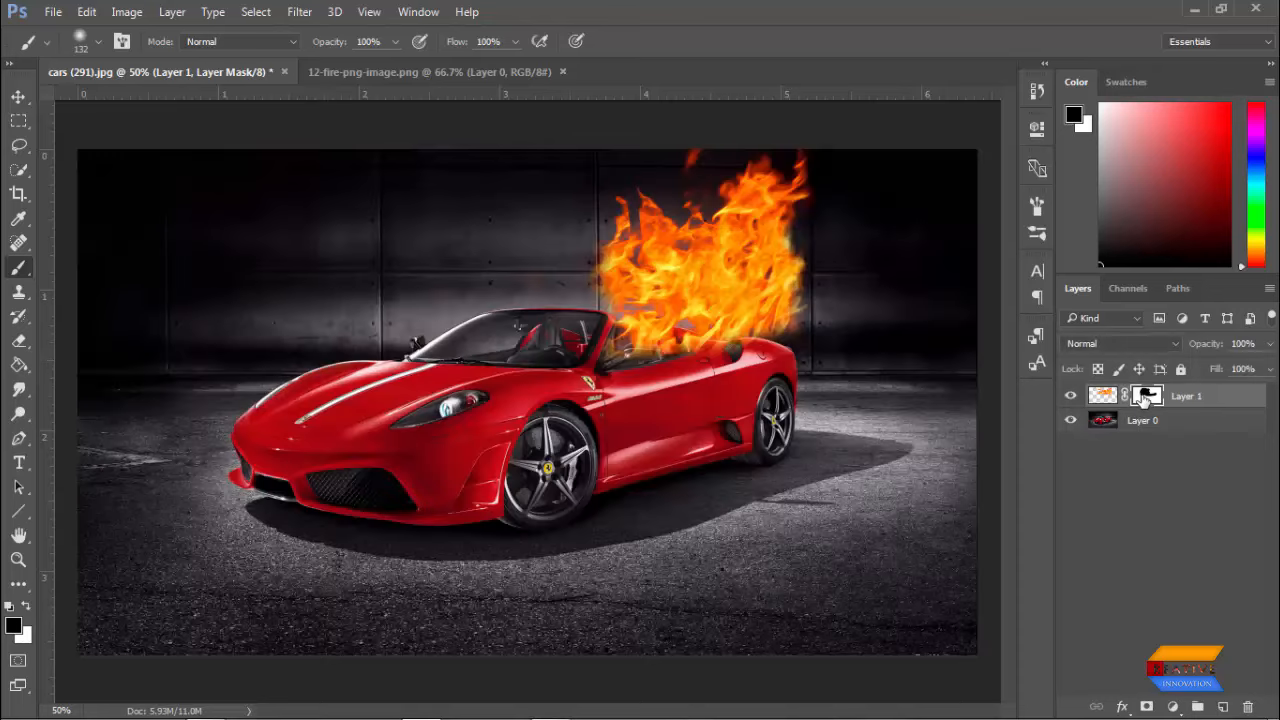
{"action": "left_click", "coordinate": [1145, 398], "text": "alt"}
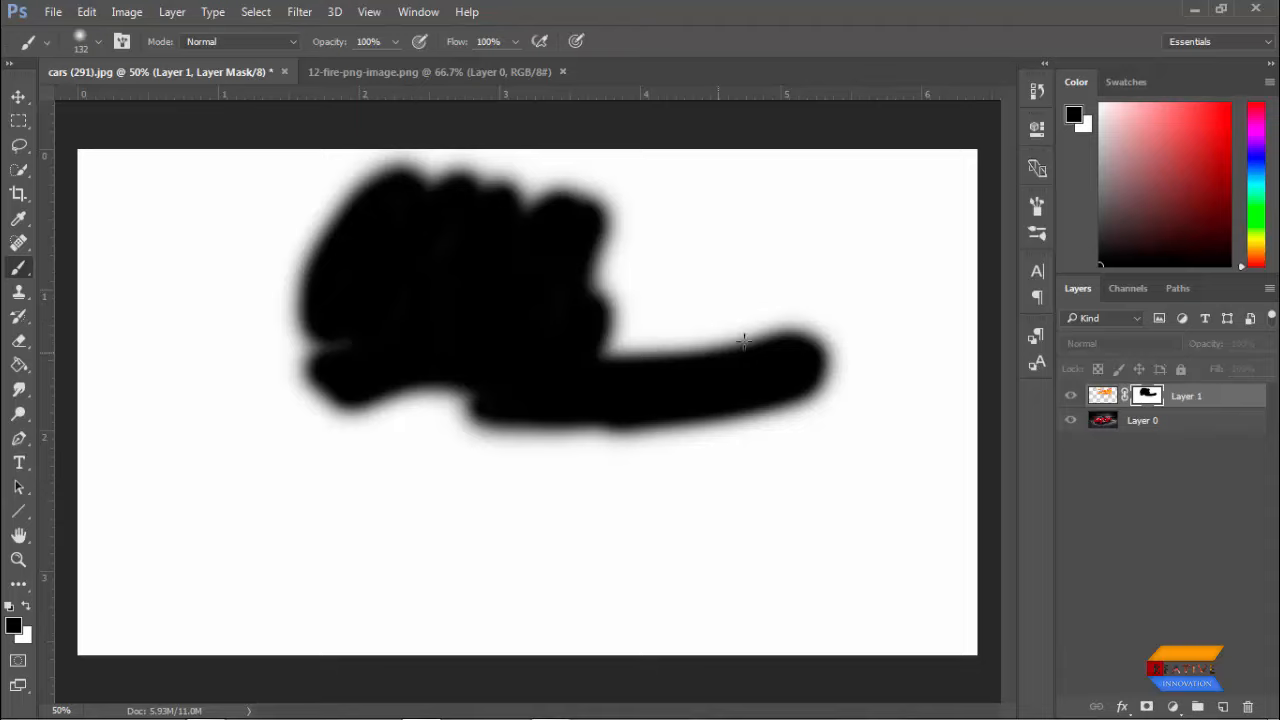
{"action": "left_click", "coordinate": [28, 606]}
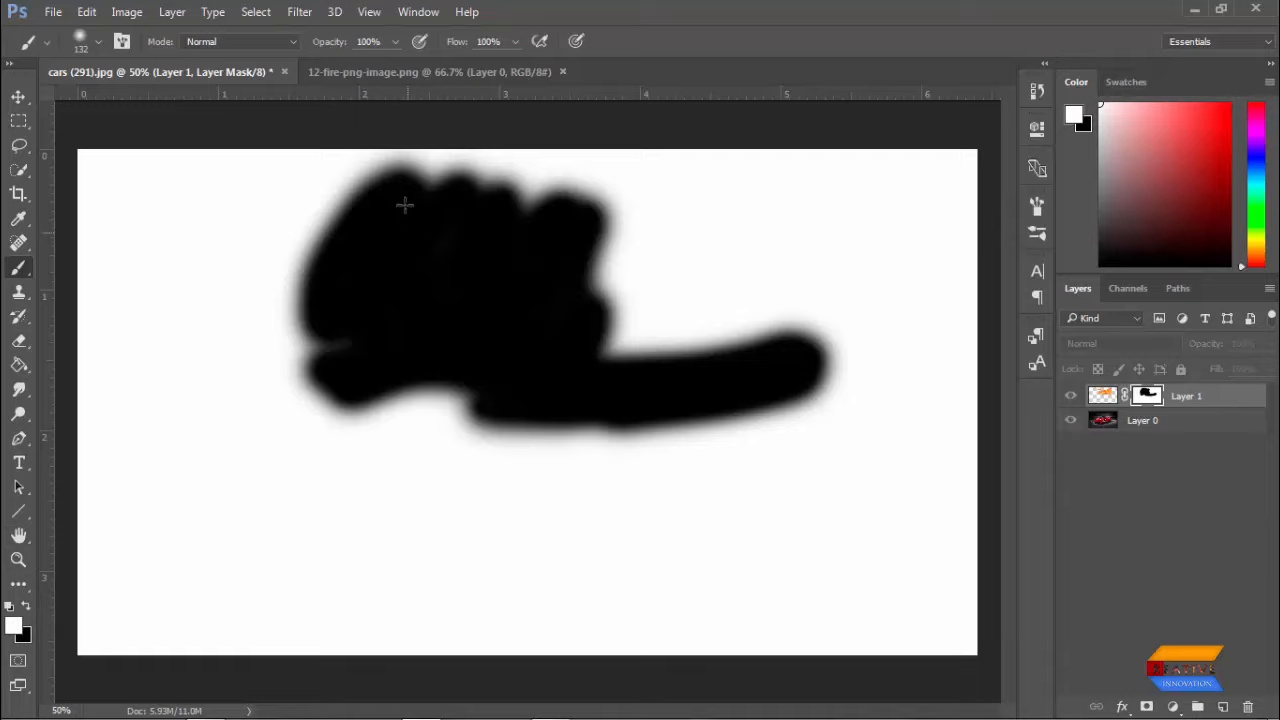
{"action": "mouse_move", "coordinate": [420, 220]}
{"action": "left_mouse_down"}
{"action": "mouse_move", "coordinate": [394, 260]}
{"action": "mouse_move", "coordinate": [329, 280]}
{"action": "mouse_move", "coordinate": [331, 227]}
{"action": "mouse_move", "coordinate": [402, 174]}
{"action": "mouse_move", "coordinate": [405, 209]}
{"action": "mouse_move", "coordinate": [312, 268]}
{"action": "mouse_move", "coordinate": [285, 340]}
{"action": "mouse_move", "coordinate": [328, 356]}
{"action": "mouse_move", "coordinate": [349, 264]}
{"action": "mouse_move", "coordinate": [425, 159]}
{"action": "mouse_move", "coordinate": [353, 180]}
{"action": "mouse_move", "coordinate": [300, 296]}
{"action": "mouse_move", "coordinate": [300, 349]}
{"action": "mouse_move", "coordinate": [395, 253]}
{"action": "left_mouse_up"}
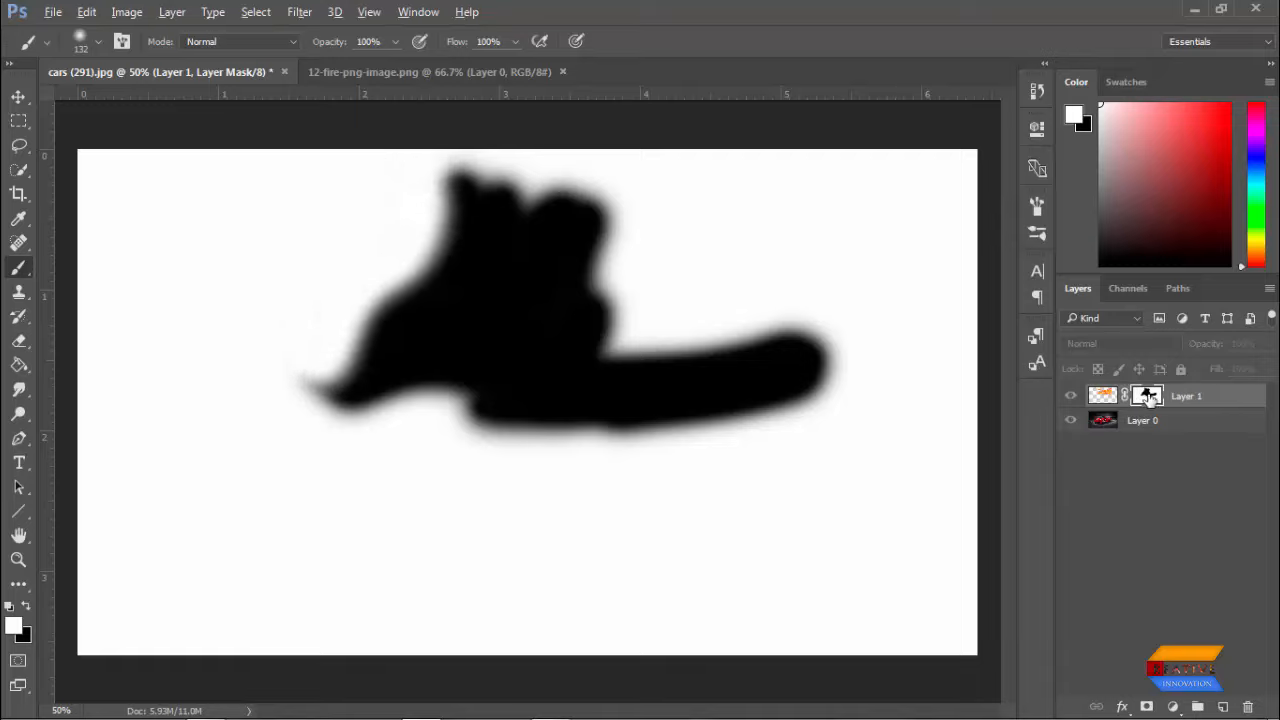
{"action": "left_click", "coordinate": [1148, 398], "text": "alt"}
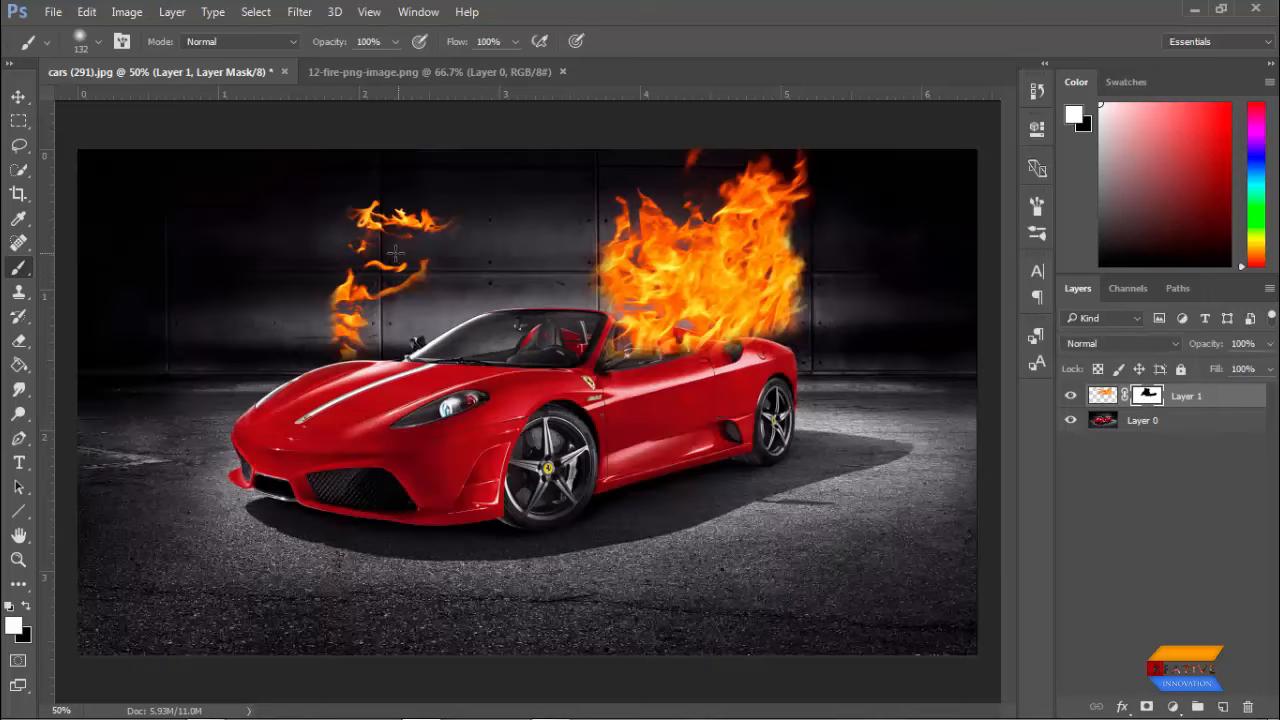
Paint black on the fire layer's mask to hide the stray flames above the car's hood again.
{"action": "left_click", "coordinate": [26, 606]}
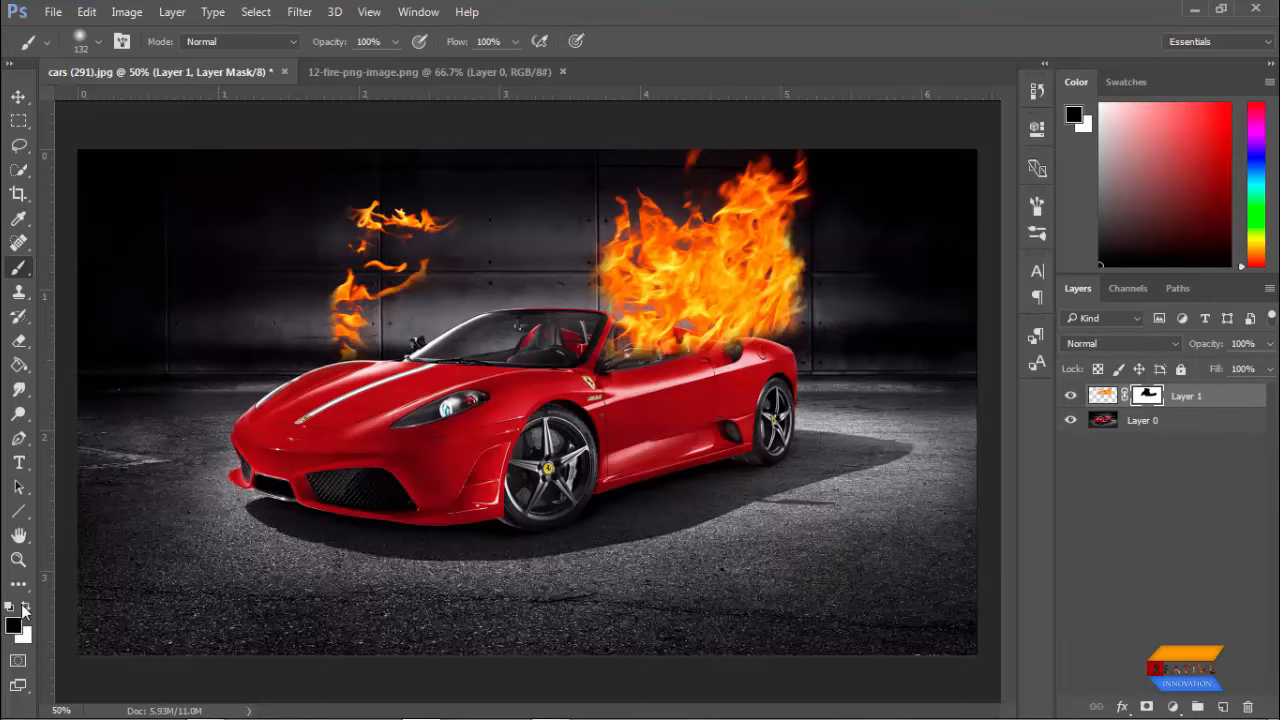
{"action": "mouse_move", "coordinate": [328, 268]}
{"action": "left_mouse_down"}
{"action": "mouse_move", "coordinate": [459, 217]}
{"action": "mouse_move", "coordinate": [361, 226]}
{"action": "left_mouse_up"}
{"action": "mouse_move", "coordinate": [423, 255]}
{"action": "left_mouse_down"}
{"action": "mouse_move", "coordinate": [328, 328]}
{"action": "mouse_move", "coordinate": [379, 284]}
{"action": "mouse_move", "coordinate": [434, 282]}
{"action": "mouse_move", "coordinate": [337, 340]}
{"action": "mouse_move", "coordinate": [367, 256]}
{"action": "left_mouse_up"}
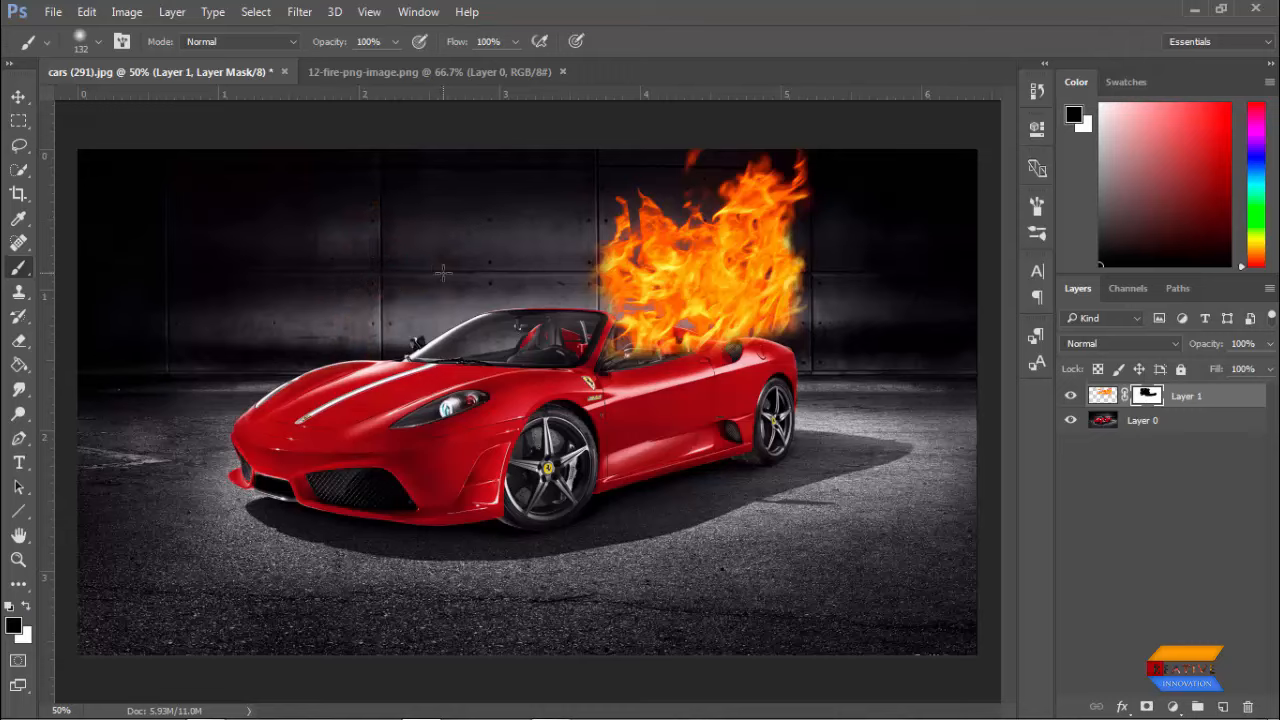